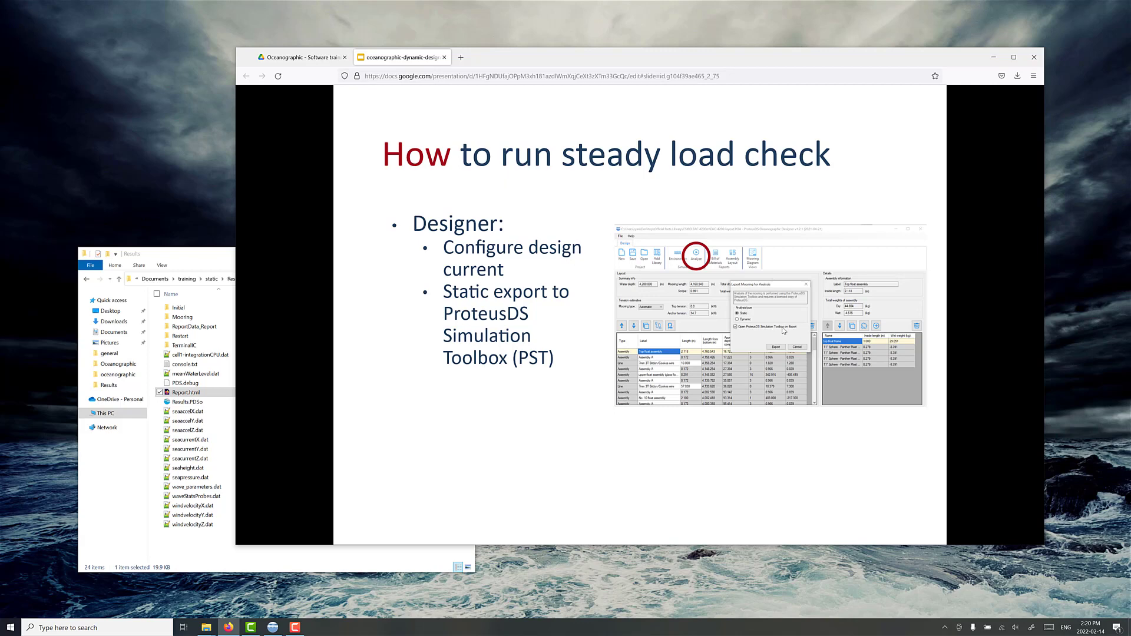
Advance through the steady load check and design process slides to the slide on running a dynamic load check.
{"action": "left_click", "coordinate": [783, 331]}
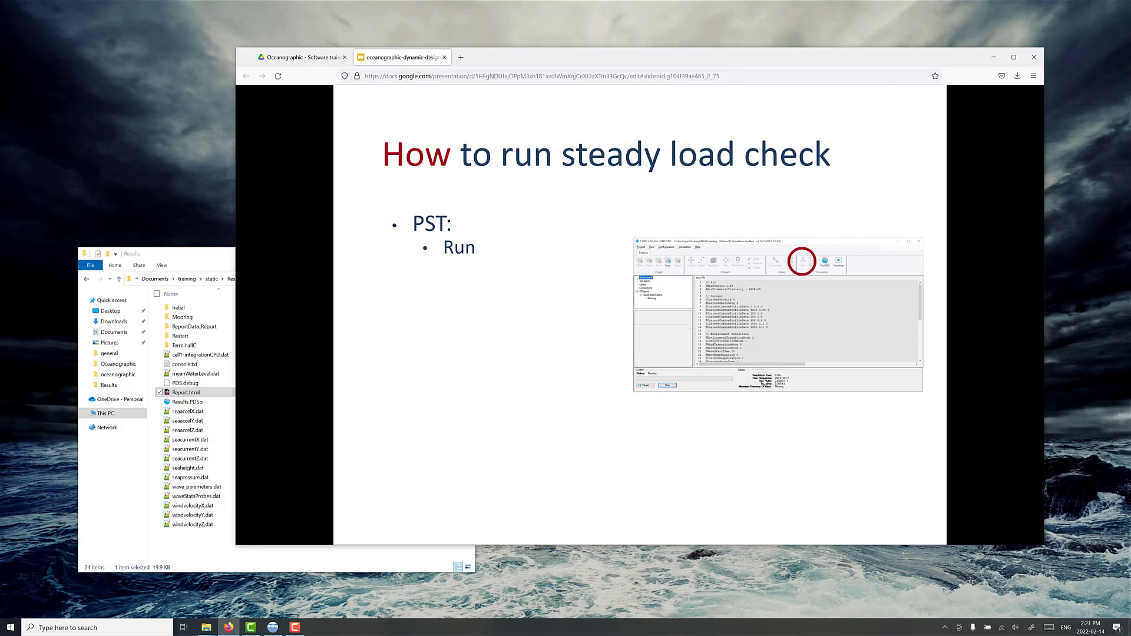
{"action": "key", "text": "Right"}
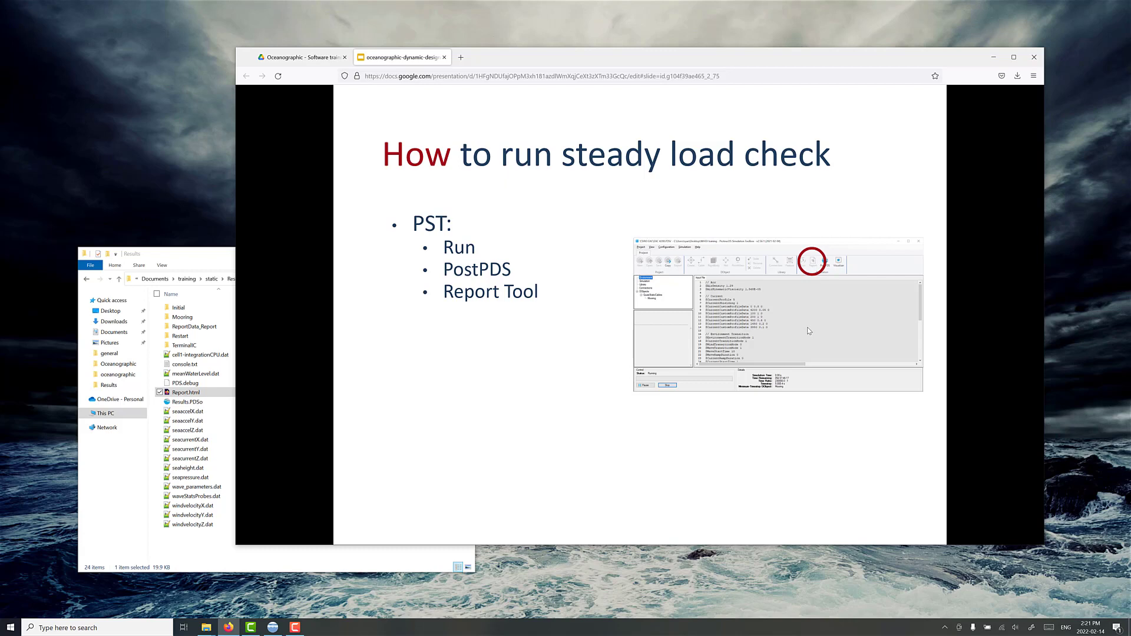
{"action": "key", "text": "Right"}
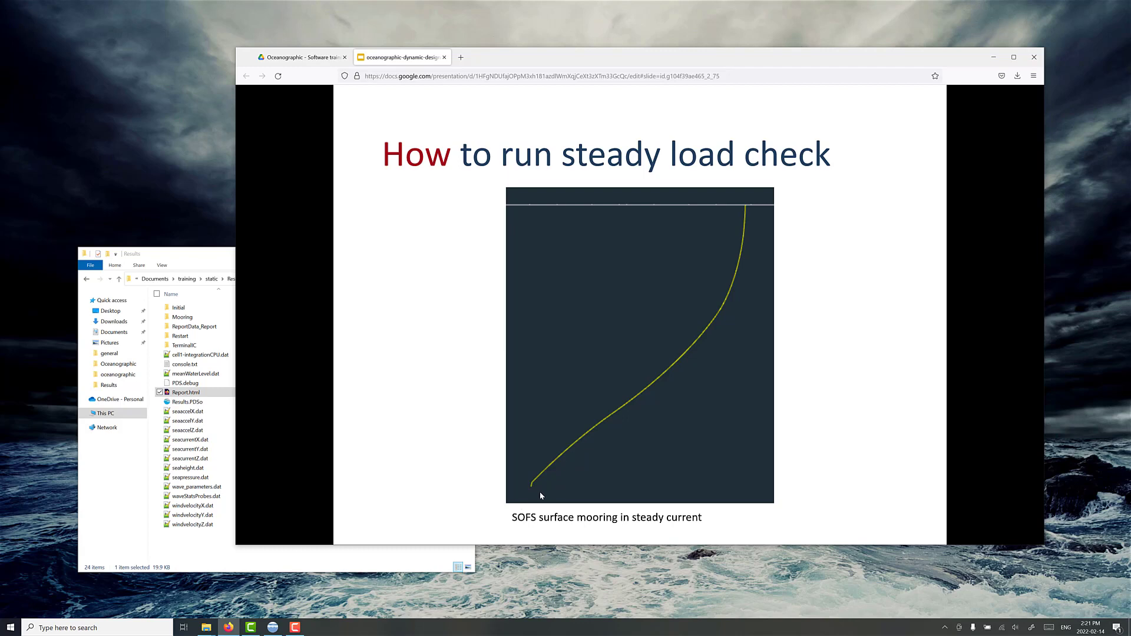
{"action": "left_click", "coordinate": [549, 478]}
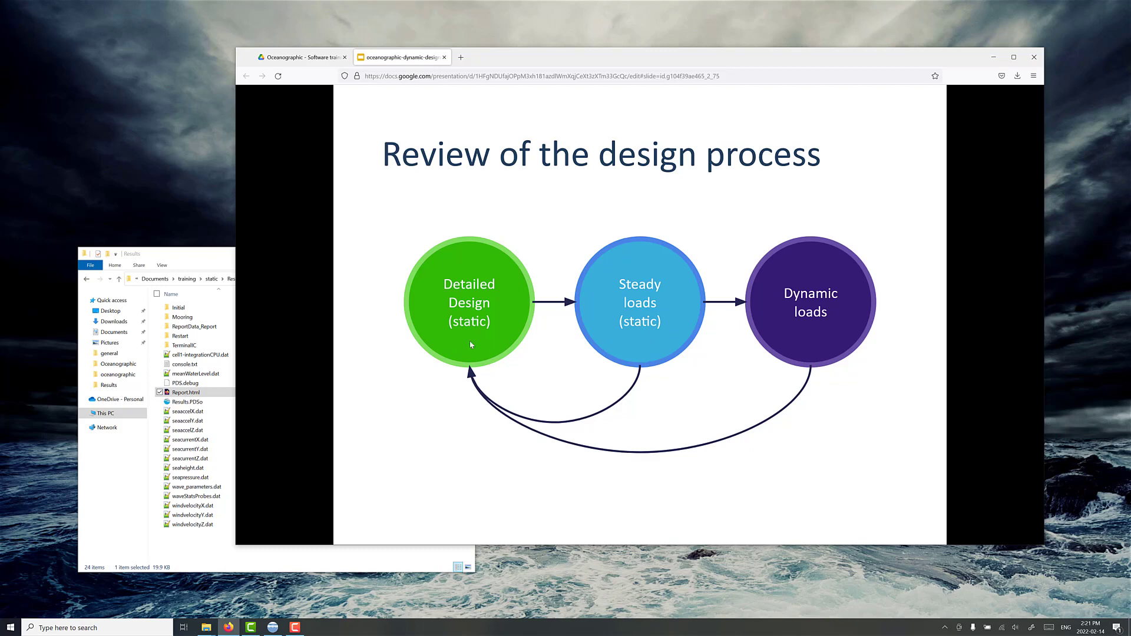
{"action": "left_click", "coordinate": [463, 387]}
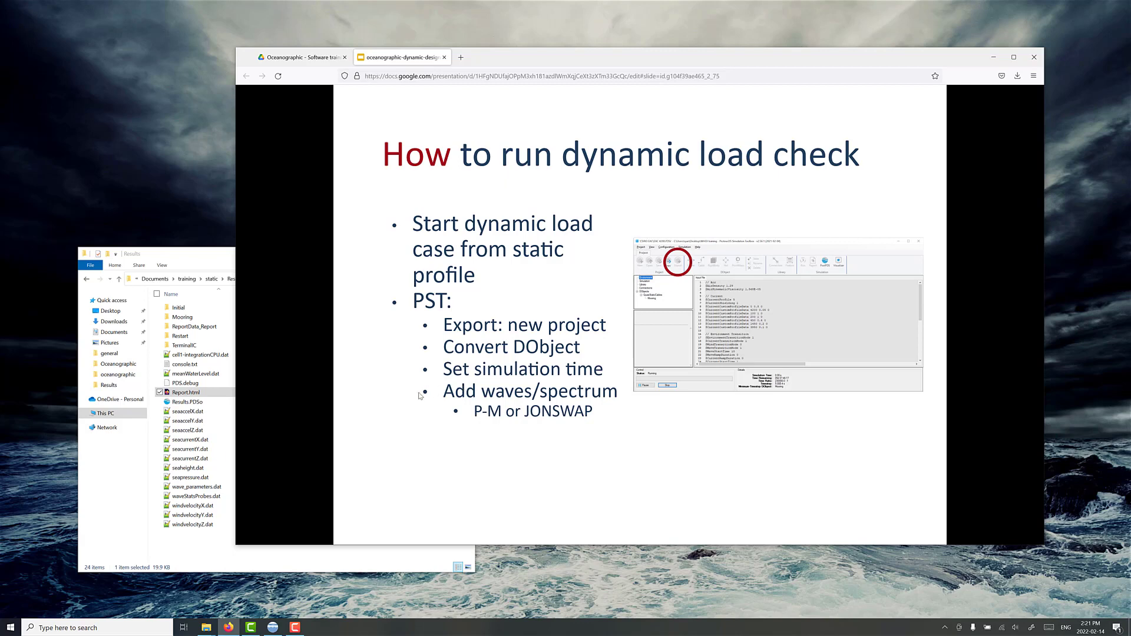
Open the Del Mar WireWalker 200m folder and bring up the WireWalker 200m template mooring in ProteusDS Oceanographic Designer.
{"action": "left_click", "coordinate": [211, 250]}
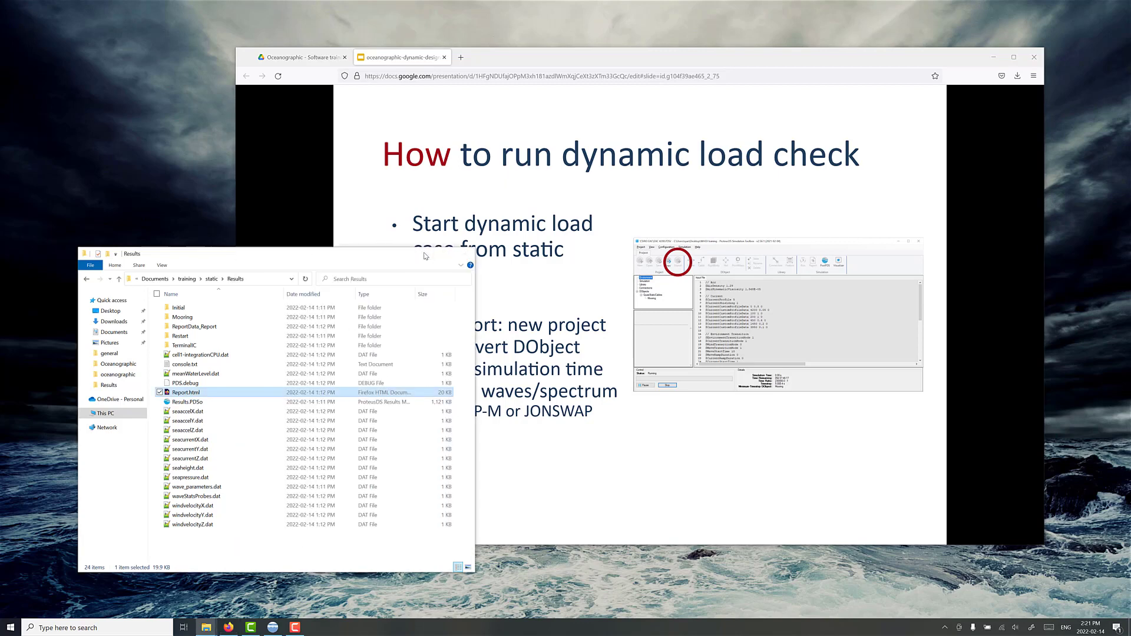
{"action": "left_click", "coordinate": [206, 627]}
{"action": "left_click", "coordinate": [209, 628]}
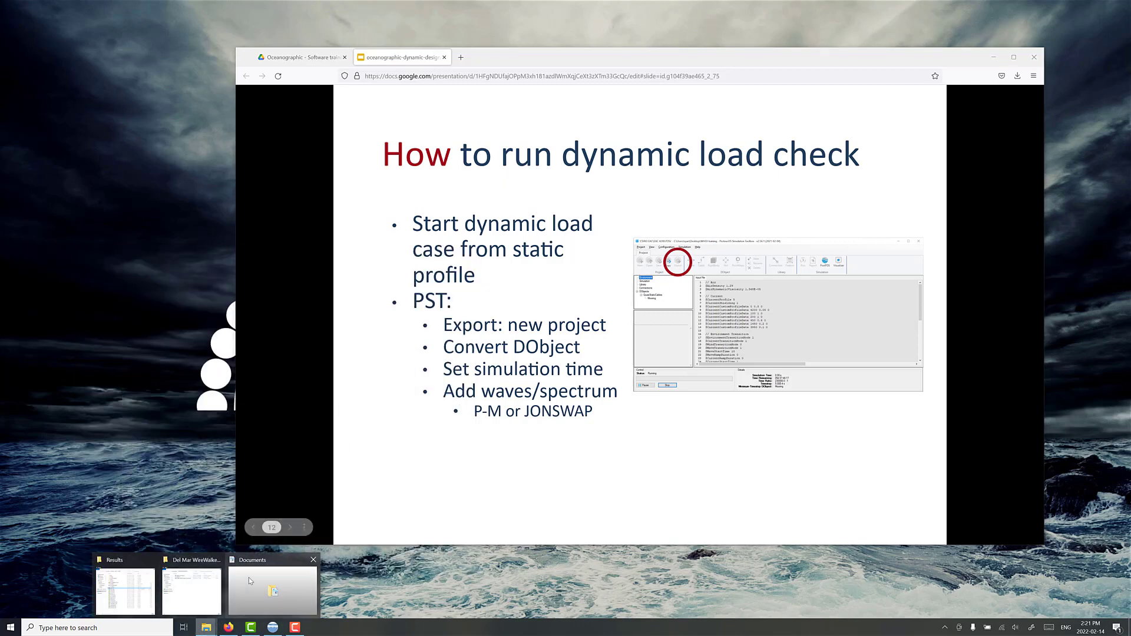
{"action": "left_click", "coordinate": [174, 590]}
{"action": "left_click", "coordinate": [81, 318]}
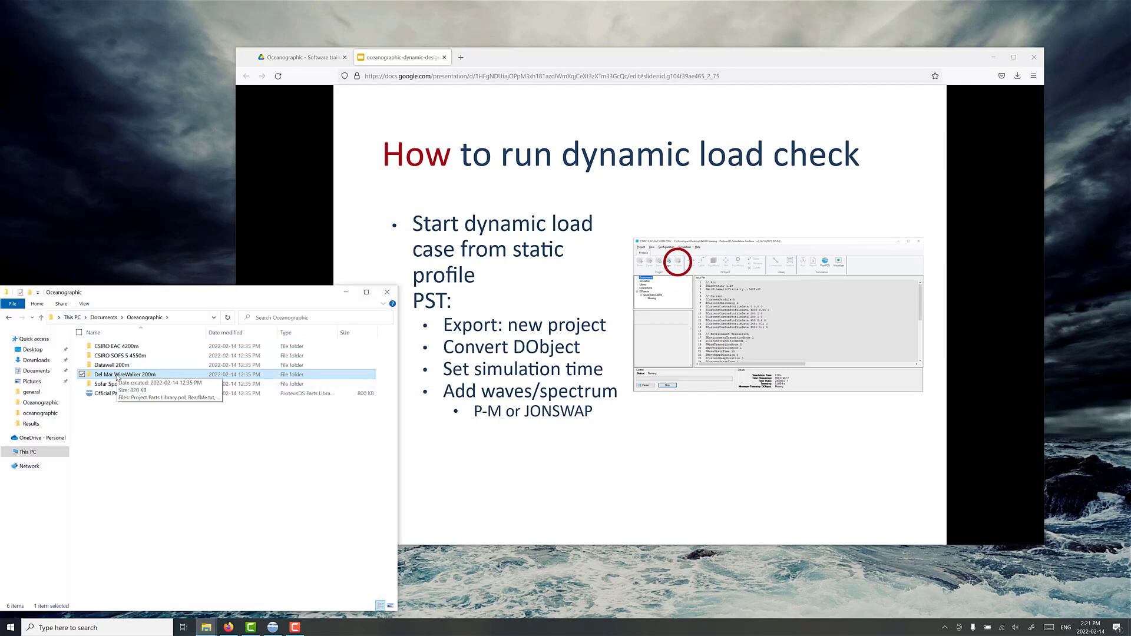
{"action": "double_click", "coordinate": [106, 376]}
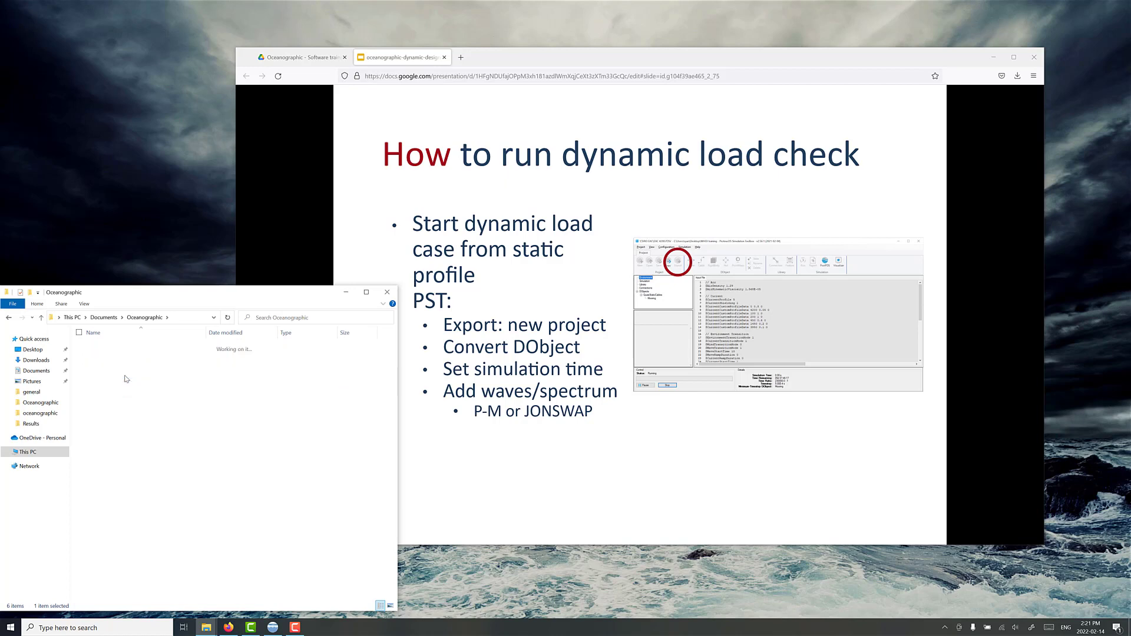
{"action": "left_click", "coordinate": [273, 627]}
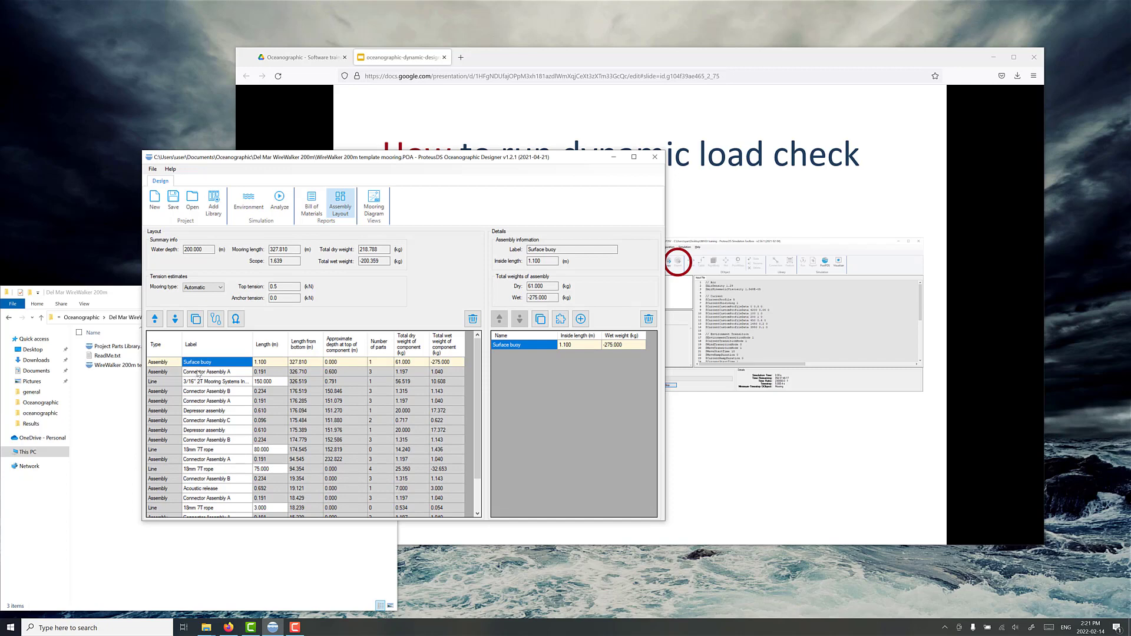
Check the water depth and current profile in the environment settings, leaving them as they are.
{"action": "left_click", "coordinate": [248, 200]}
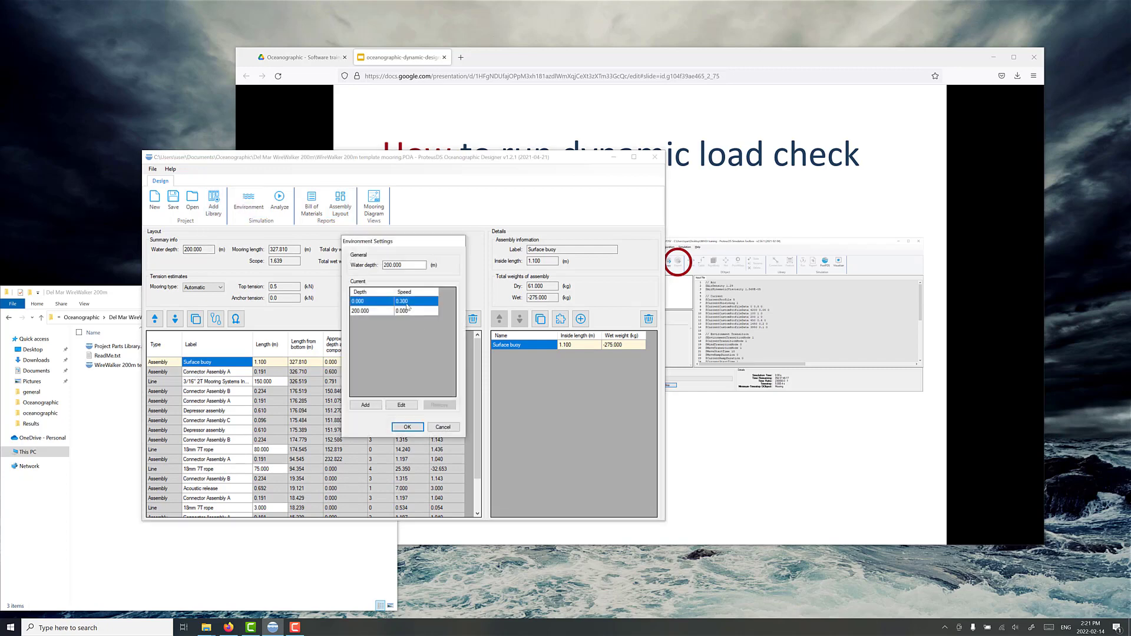
{"action": "left_click", "coordinate": [443, 427]}
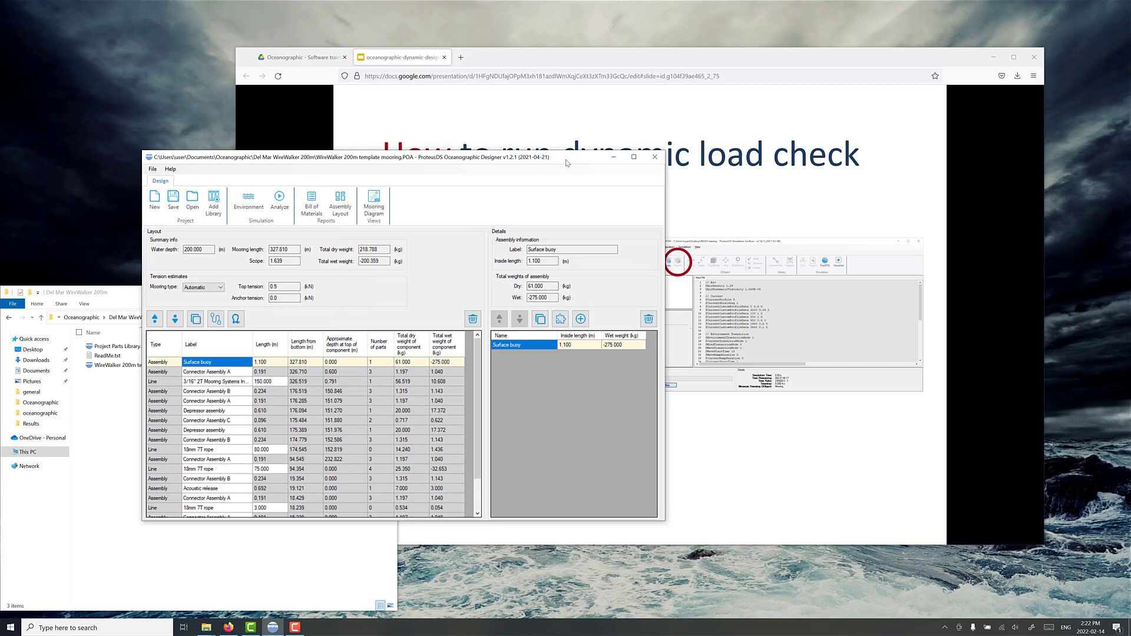
{"action": "left_click_drag", "start_coordinate": [562, 157], "coordinate": [556, 204]}
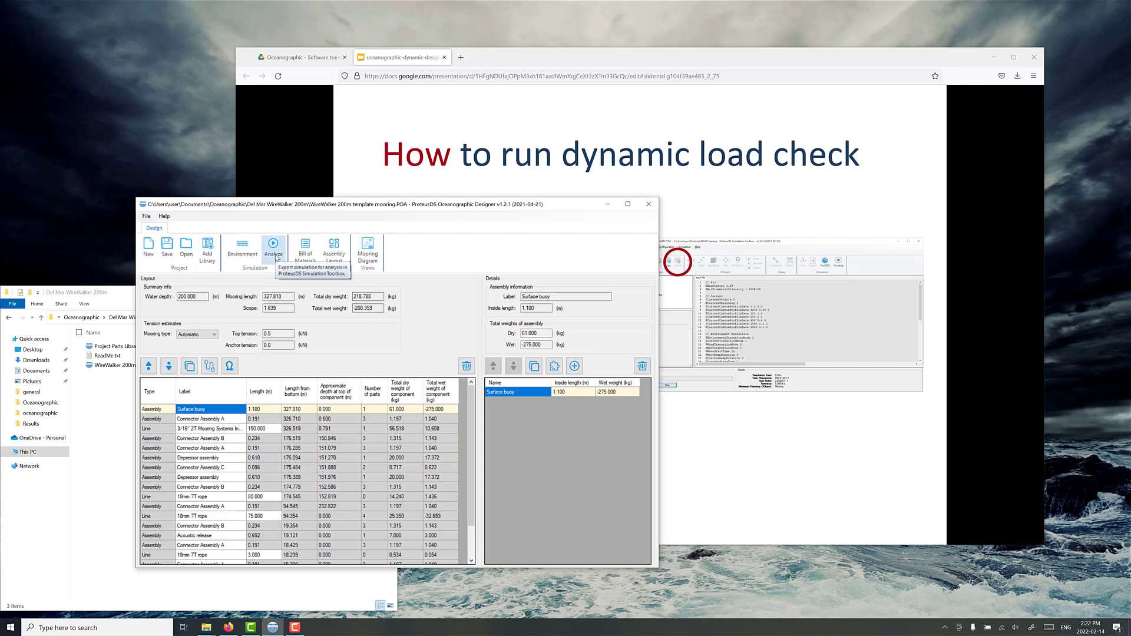
Export the mooring for static analysis and create and enter a wirewalker folder inside the training folder.
{"action": "left_click", "coordinate": [274, 248]}
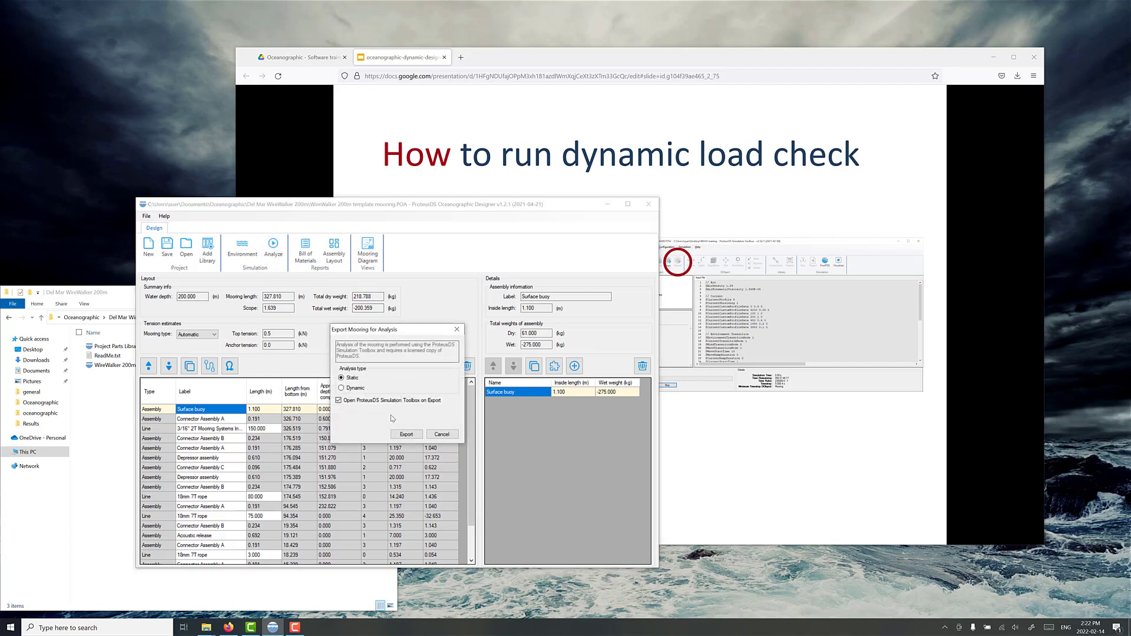
{"action": "left_click", "coordinate": [406, 436]}
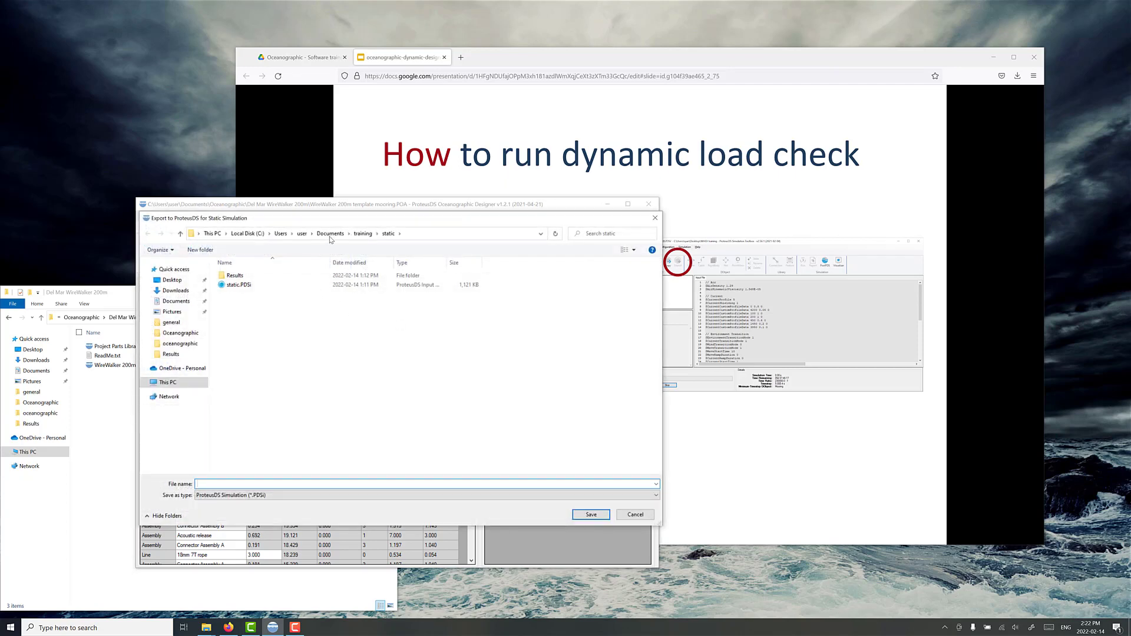
{"action": "left_click", "coordinate": [363, 234]}
{"action": "left_click", "coordinate": [200, 249]}
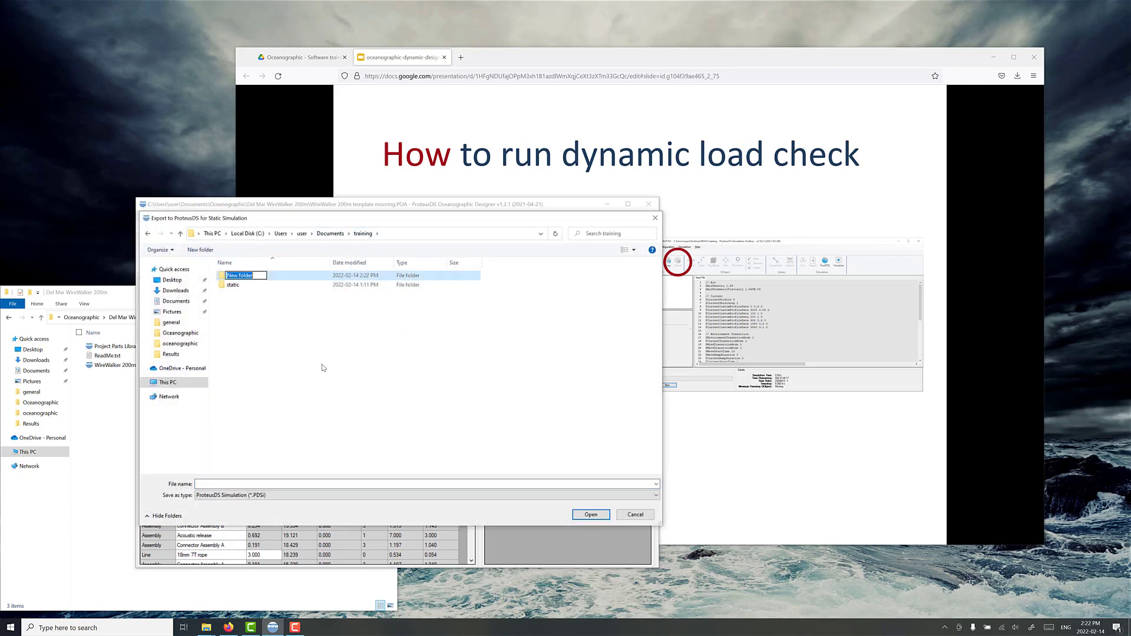
{"action": "type", "text": "wirewalker"}
{"action": "key", "text": "Return"}
{"action": "key", "text": "Return"}
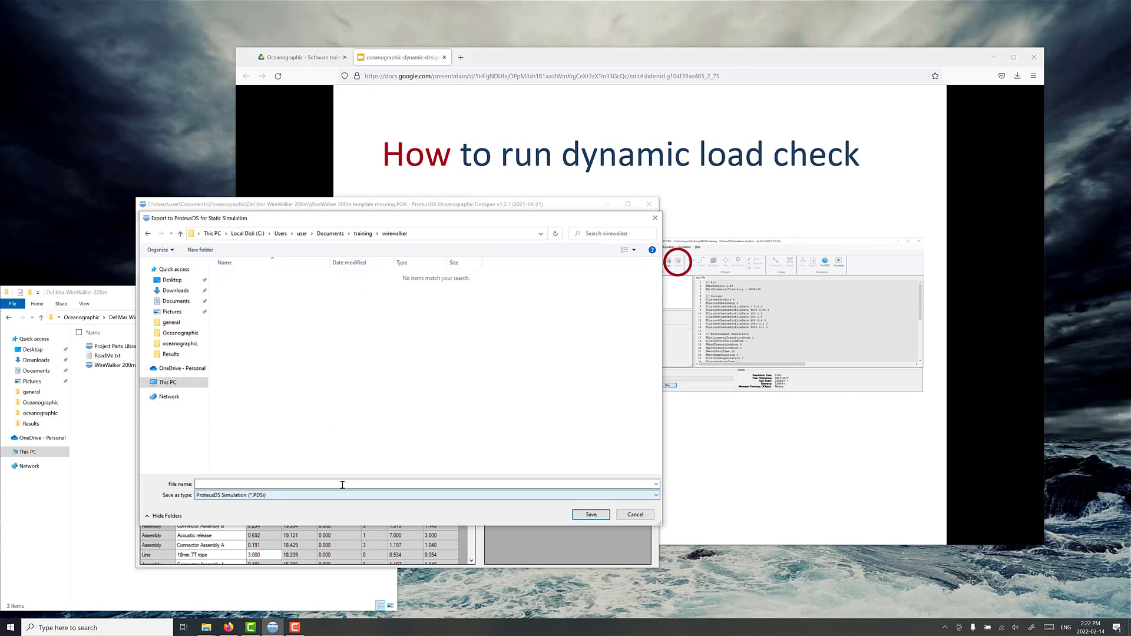
Create a static subfolder in the wirewalker folder and save the exported simulation in it as static.
{"action": "left_click", "coordinate": [200, 249]}
{"action": "type", "text": "static"}
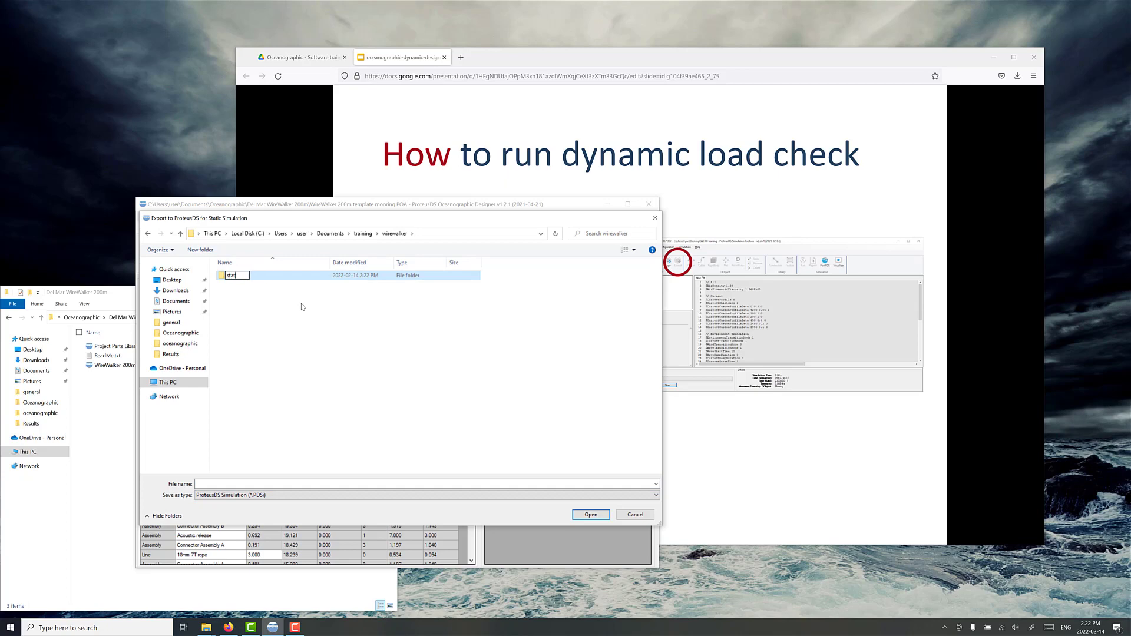
{"action": "key", "text": "Return"}
{"action": "key", "text": "Return"}
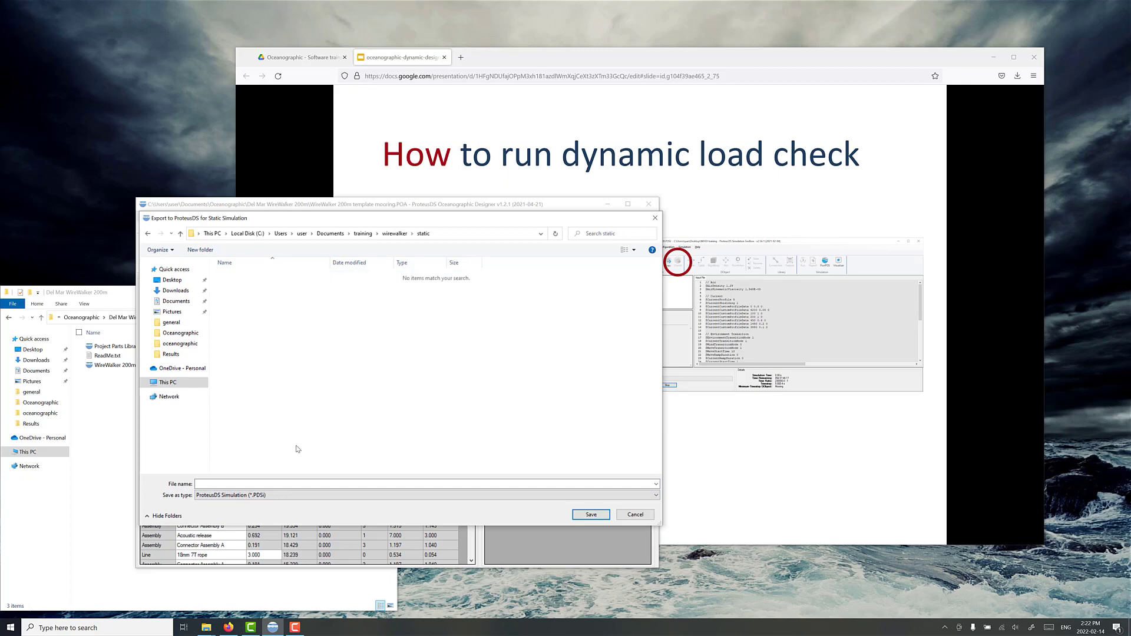
{"action": "left_click", "coordinate": [304, 483]}
{"action": "type", "text": "static"}
{"action": "key", "text": "Return"}
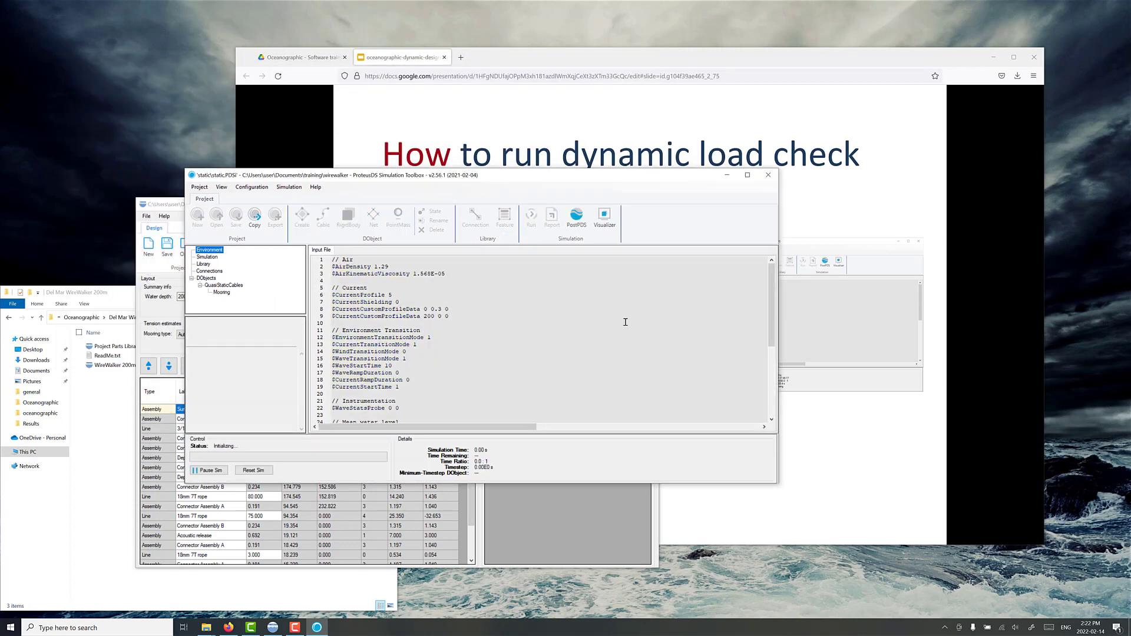
{"action": "key", "text": "alt+Tab"}
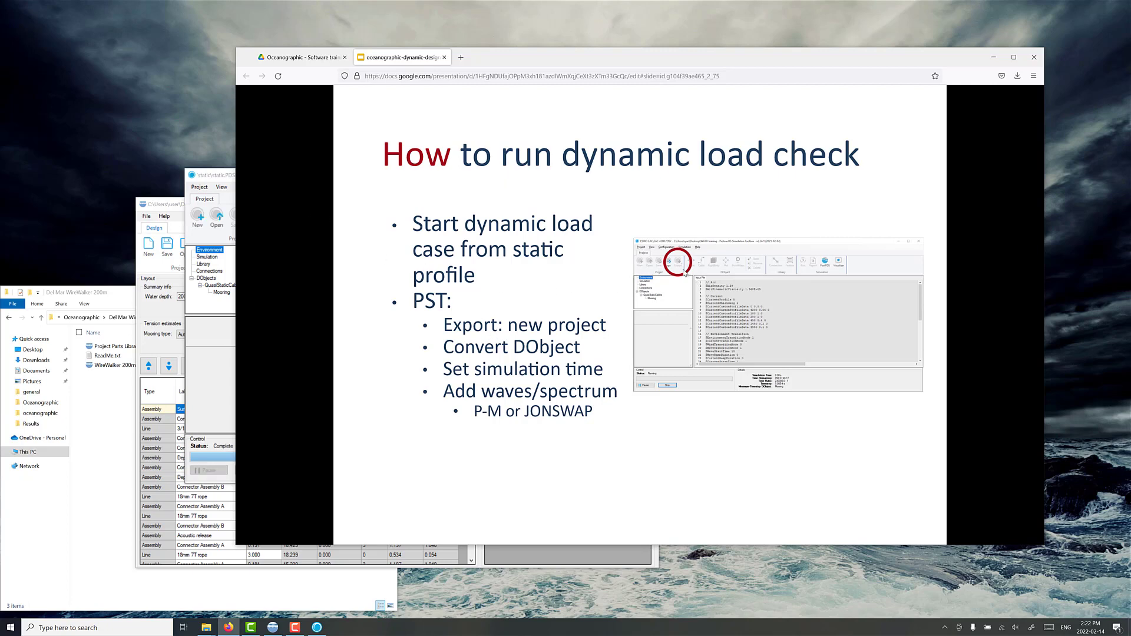
{"action": "left_click", "coordinate": [228, 177]}
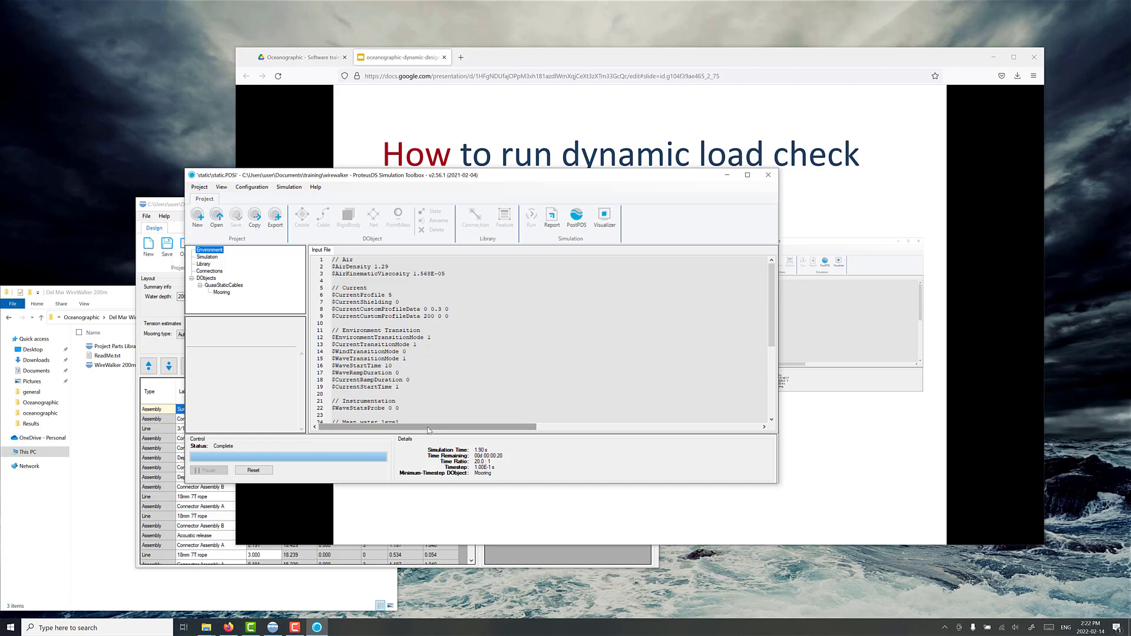
Open the static results in PostPDS and view the mooring up close with the Engineering display type and the East camera preset.
{"action": "left_click", "coordinate": [579, 226]}
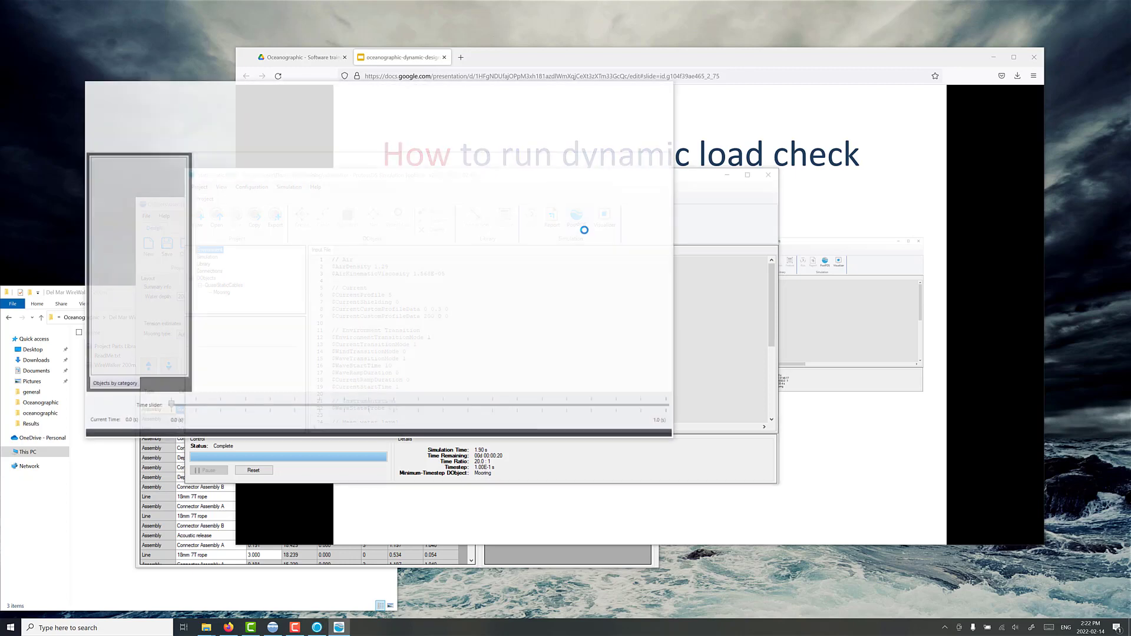
{"action": "left_click", "coordinate": [404, 354]}
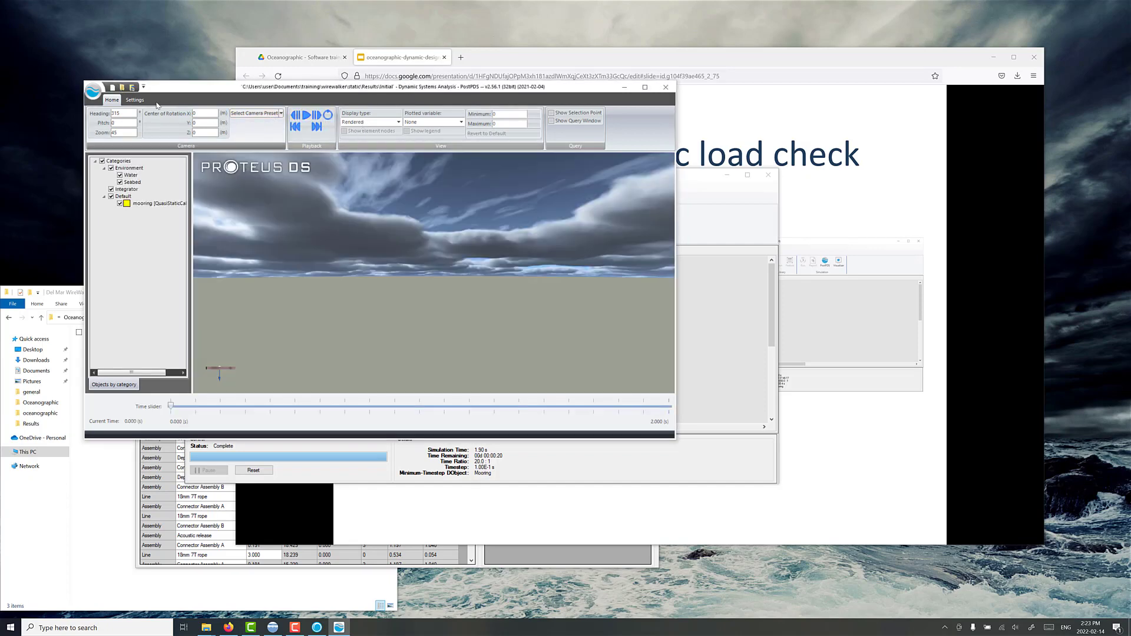
{"action": "left_click", "coordinate": [134, 99]}
{"action": "left_click", "coordinate": [111, 100]}
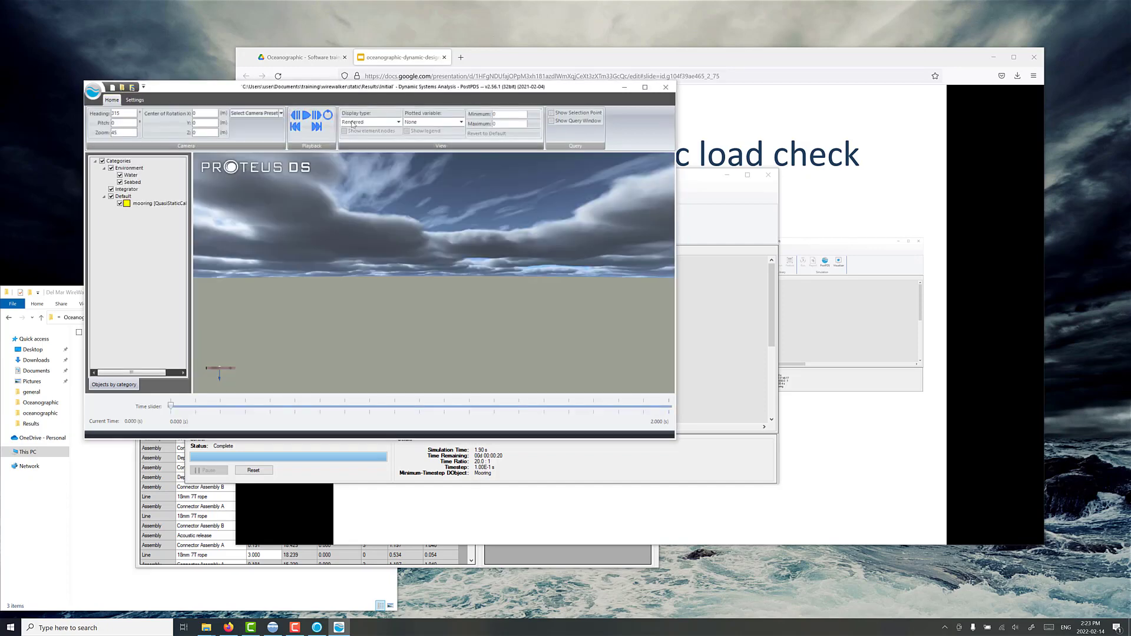
{"action": "left_click", "coordinate": [280, 113]}
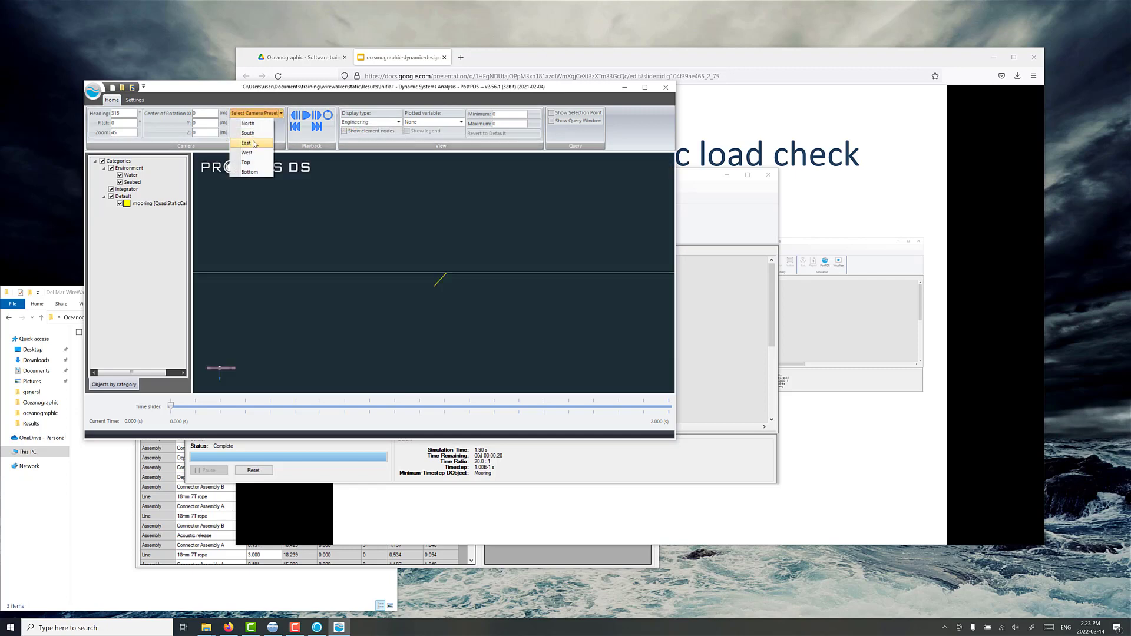
{"action": "left_click", "coordinate": [248, 133]}
{"action": "scroll", "coordinate": [467, 284], "scroll_direction": "up", "scroll_amount": 3}
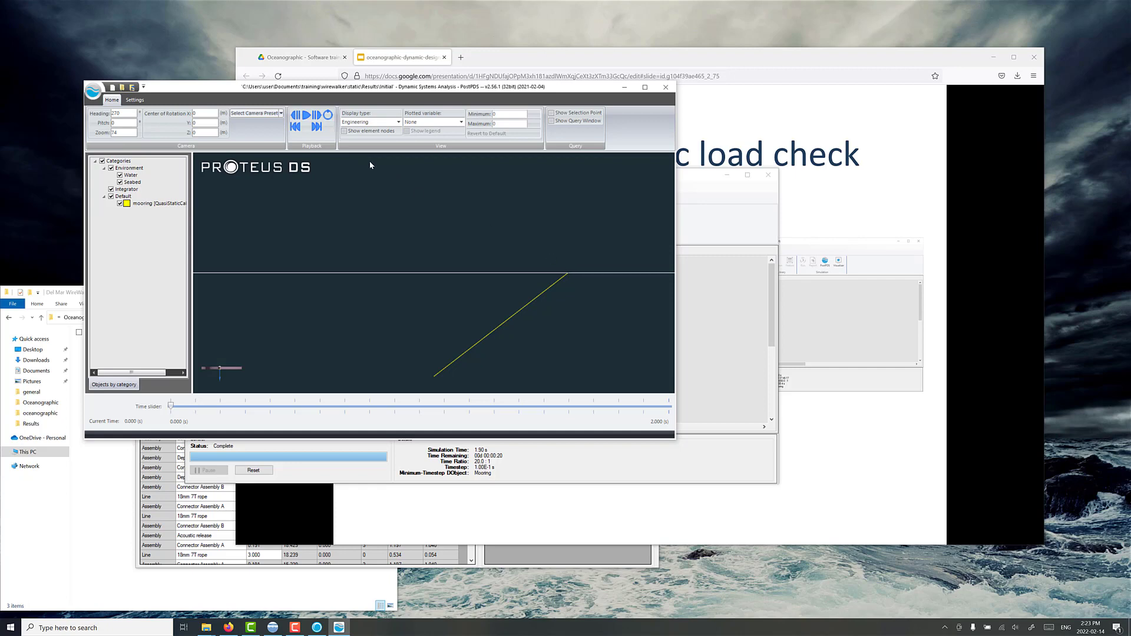
Step the playback forward to the final time to inspect the settled mooring profile, and close PostPDS.
{"action": "left_click", "coordinate": [317, 115]}
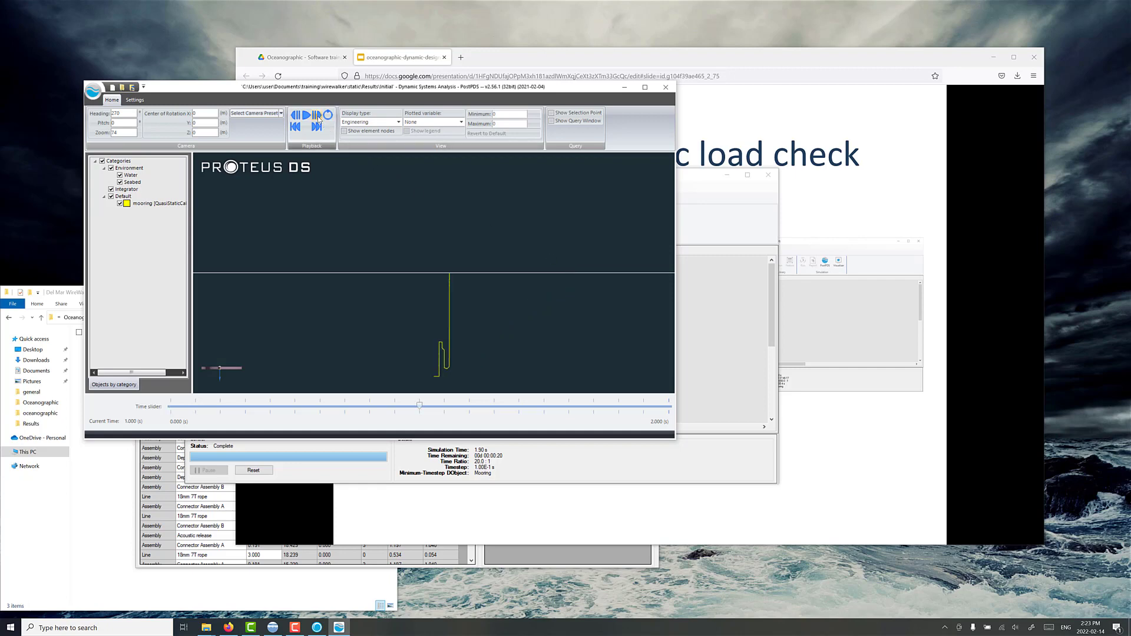
{"action": "left_click", "coordinate": [318, 116]}
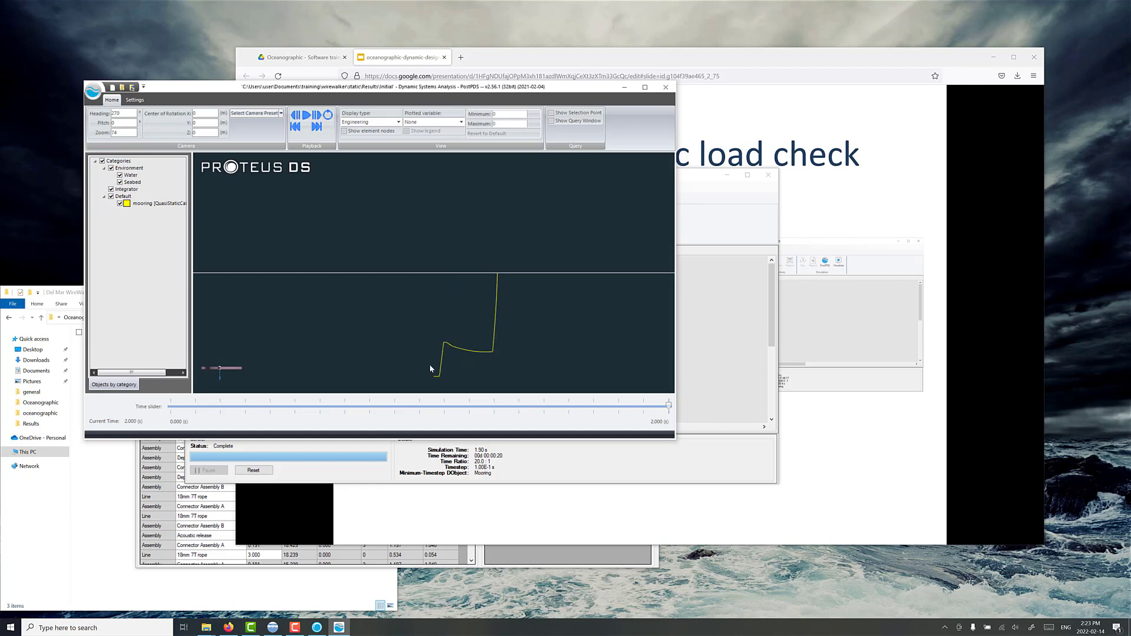
{"action": "left_click", "coordinate": [666, 88]}
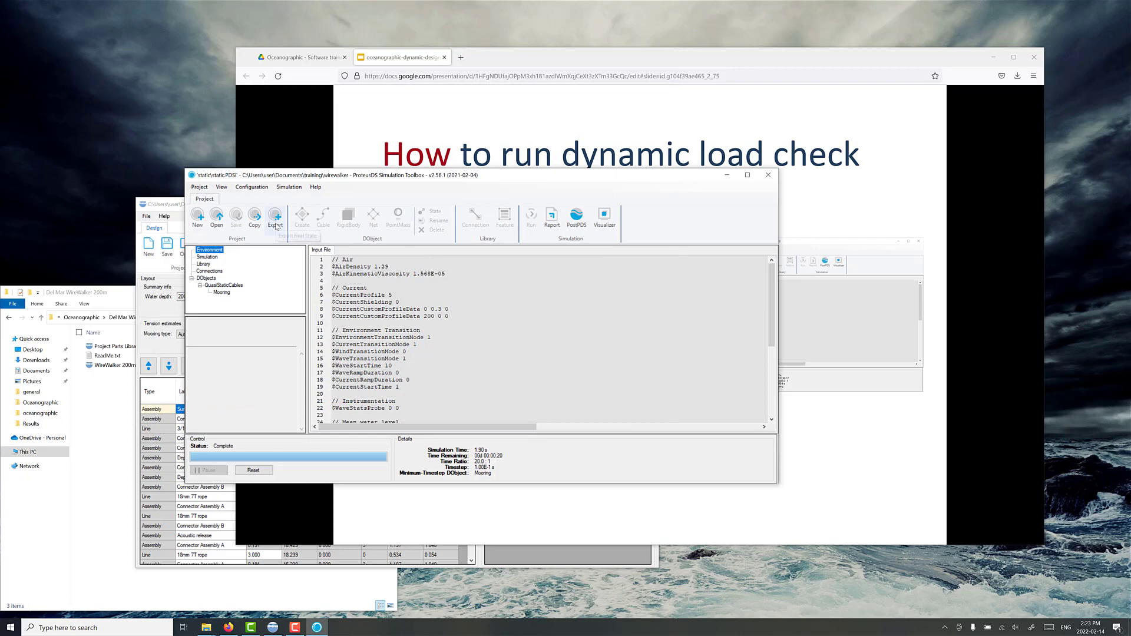
Export the solved static state to a new project named dynamic in the wirewalker working folder.
{"action": "left_click", "coordinate": [276, 226]}
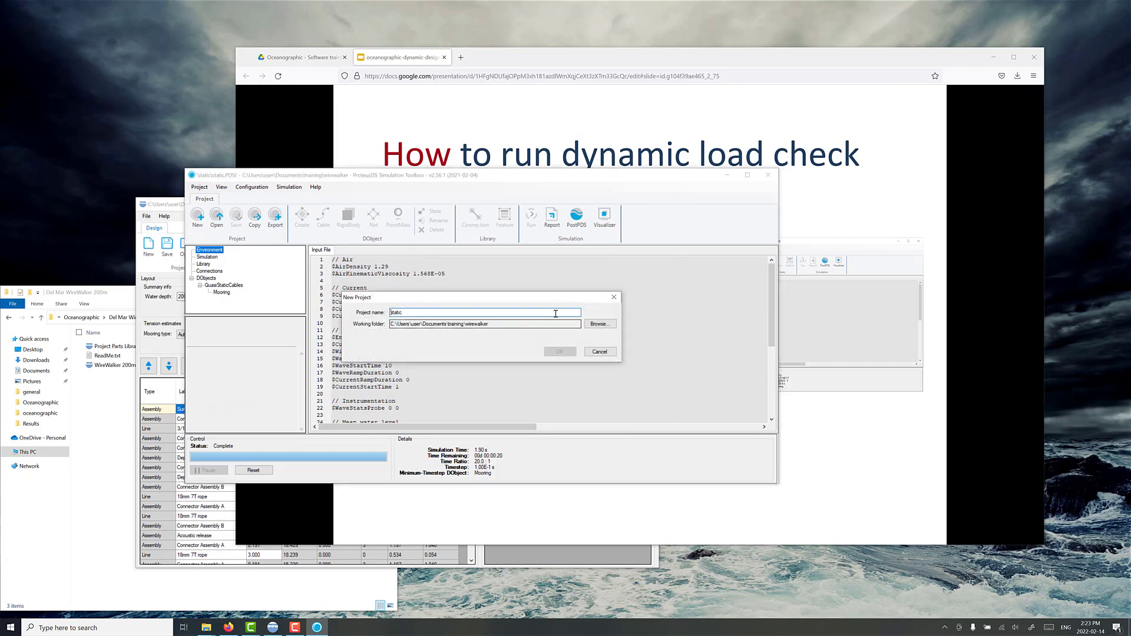
{"action": "left_click_drag", "start_coordinate": [554, 313], "coordinate": [343, 322]}
{"action": "type", "text": "dynamic"}
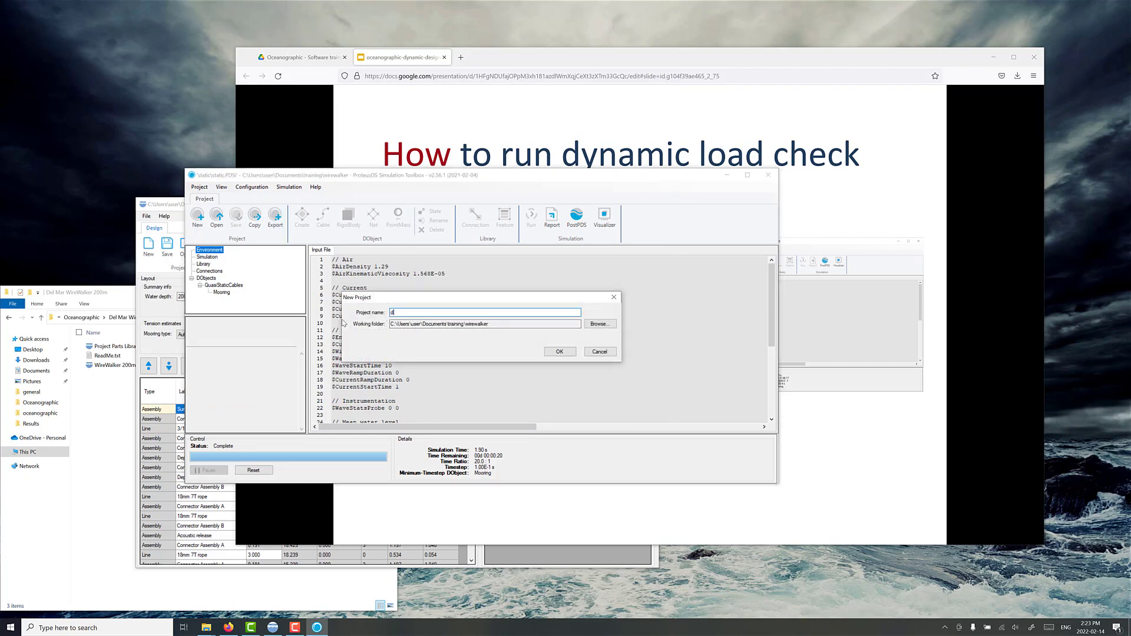
{"action": "left_click", "coordinate": [555, 352]}
{"action": "left_click", "coordinate": [586, 345]}
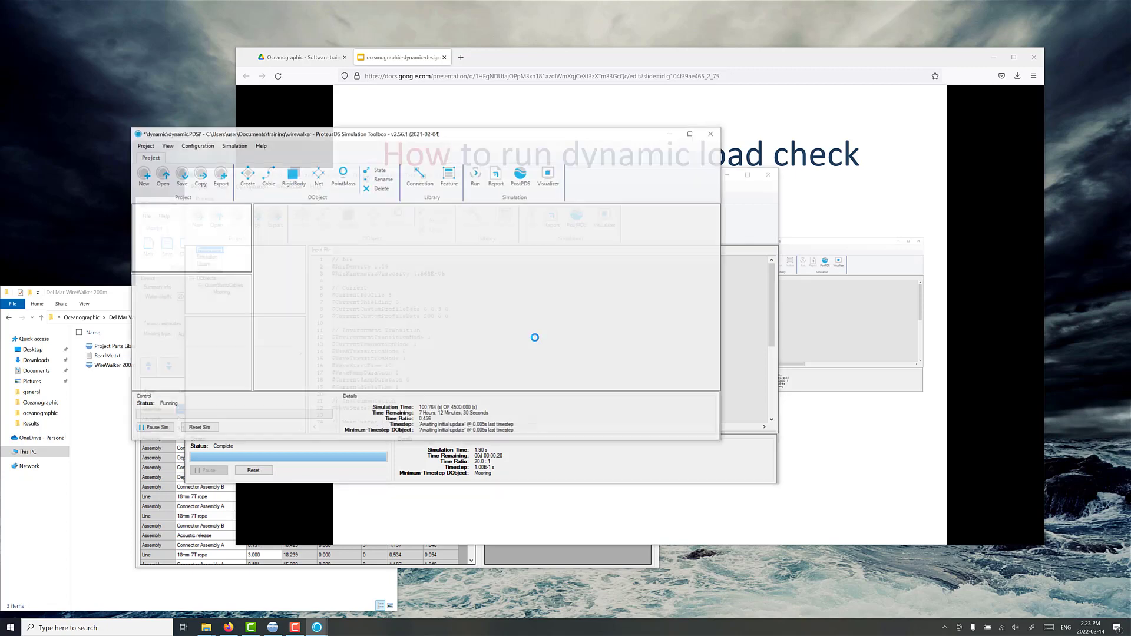
Display the Mooring cable's input file in the dynamic project and close the static project's window.
{"action": "left_click", "coordinate": [167, 250]}
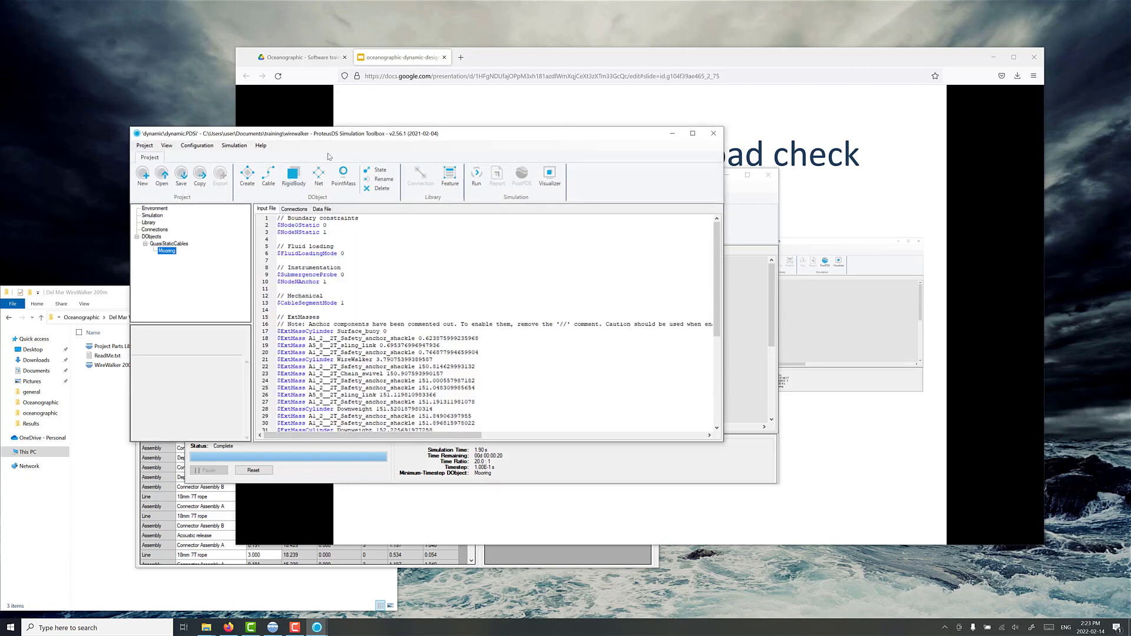
{"action": "left_click", "coordinate": [769, 197]}
{"action": "left_click", "coordinate": [769, 176]}
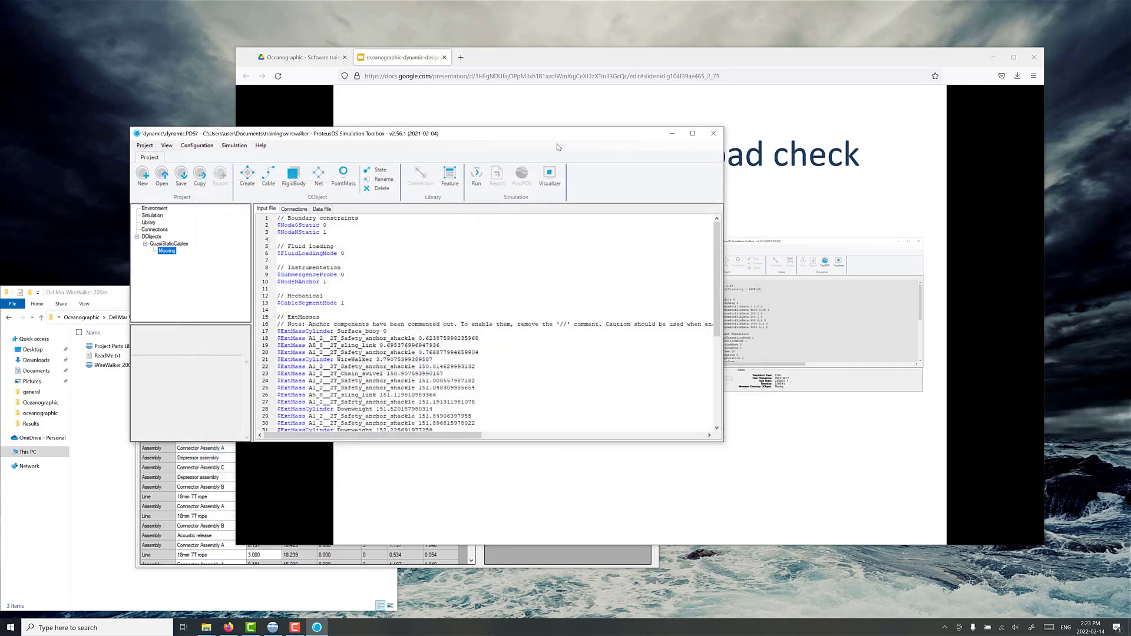
Convert the Mooring DObject from the QuasiStaticCable type to the Cable type in the dynamic project.
{"action": "left_click_drag", "start_coordinate": [552, 137], "coordinate": [740, 203]}
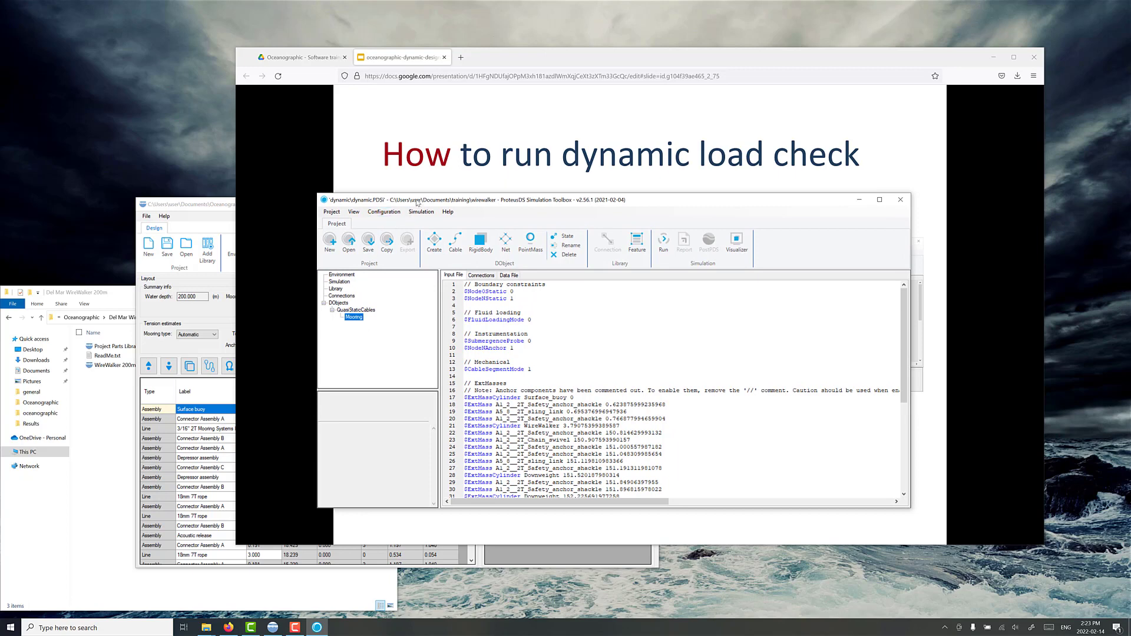
{"action": "left_click_drag", "start_coordinate": [377, 200], "coordinate": [336, 181]}
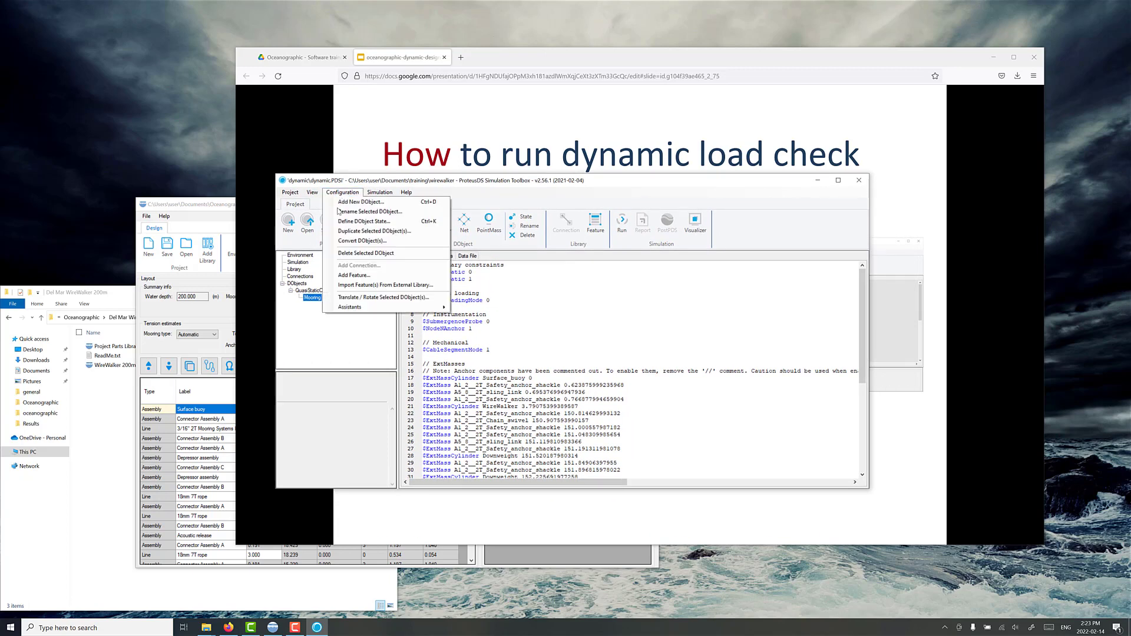
{"action": "left_click", "coordinate": [341, 193]}
{"action": "left_click", "coordinate": [359, 242]}
{"action": "left_click", "coordinate": [526, 237]}
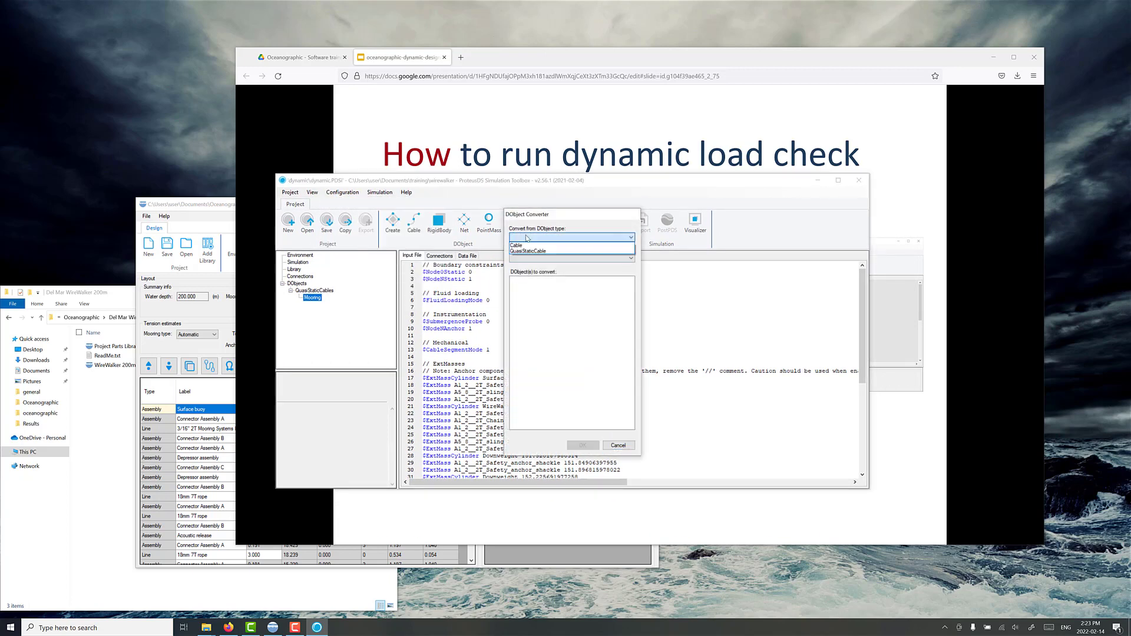
{"action": "left_click", "coordinate": [526, 253]}
{"action": "left_click", "coordinate": [526, 259]}
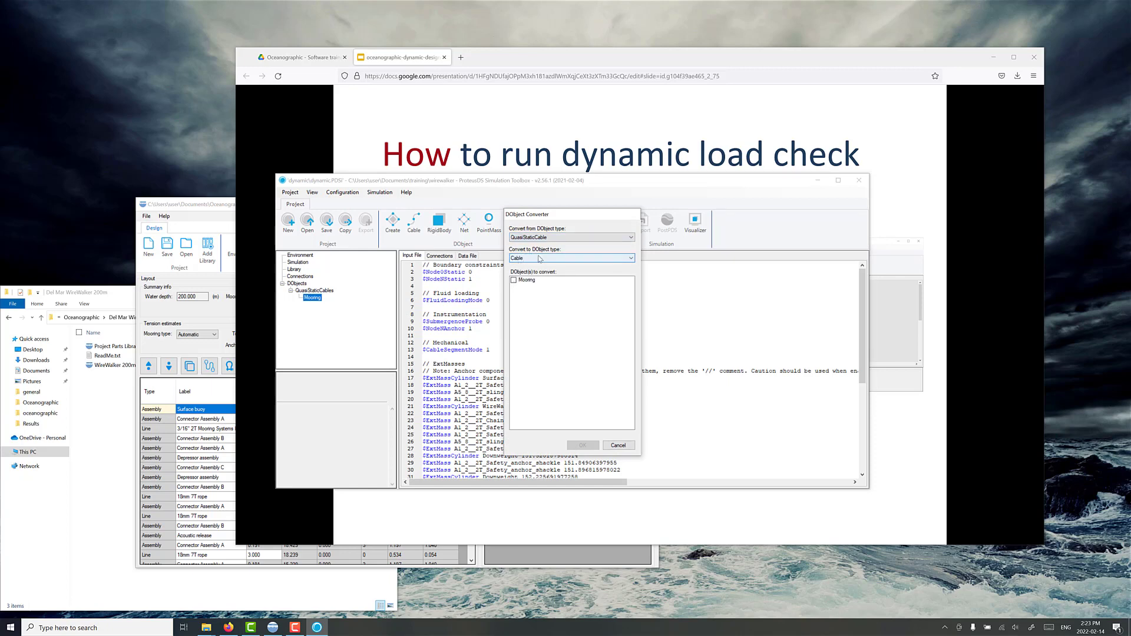
{"action": "left_click", "coordinate": [514, 281]}
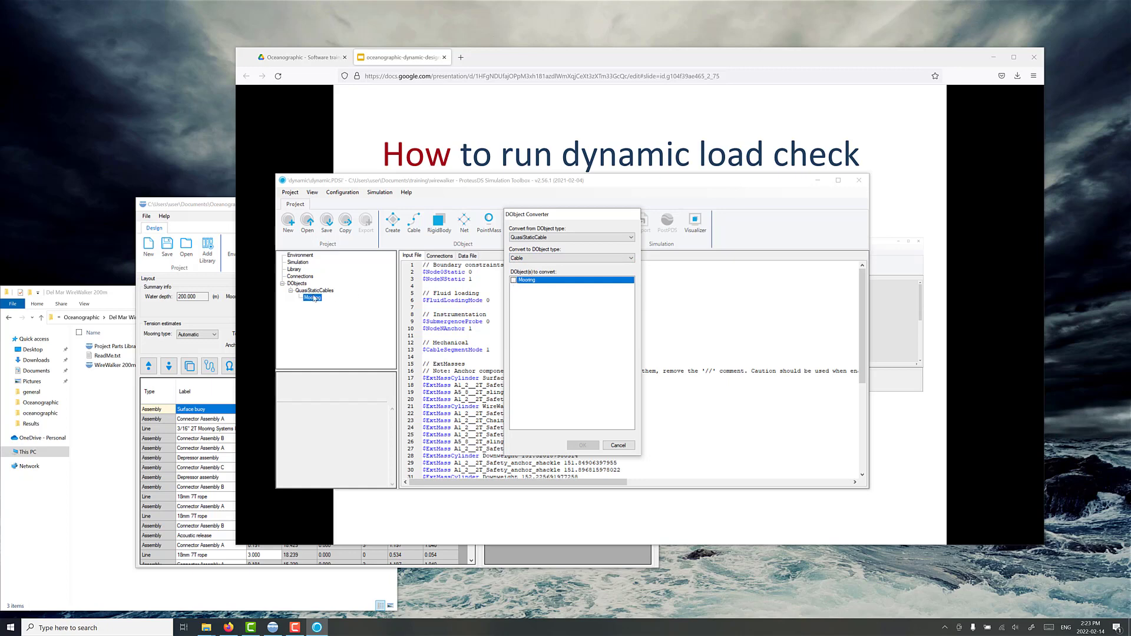
{"action": "left_click", "coordinate": [513, 280]}
{"action": "left_click", "coordinate": [577, 446]}
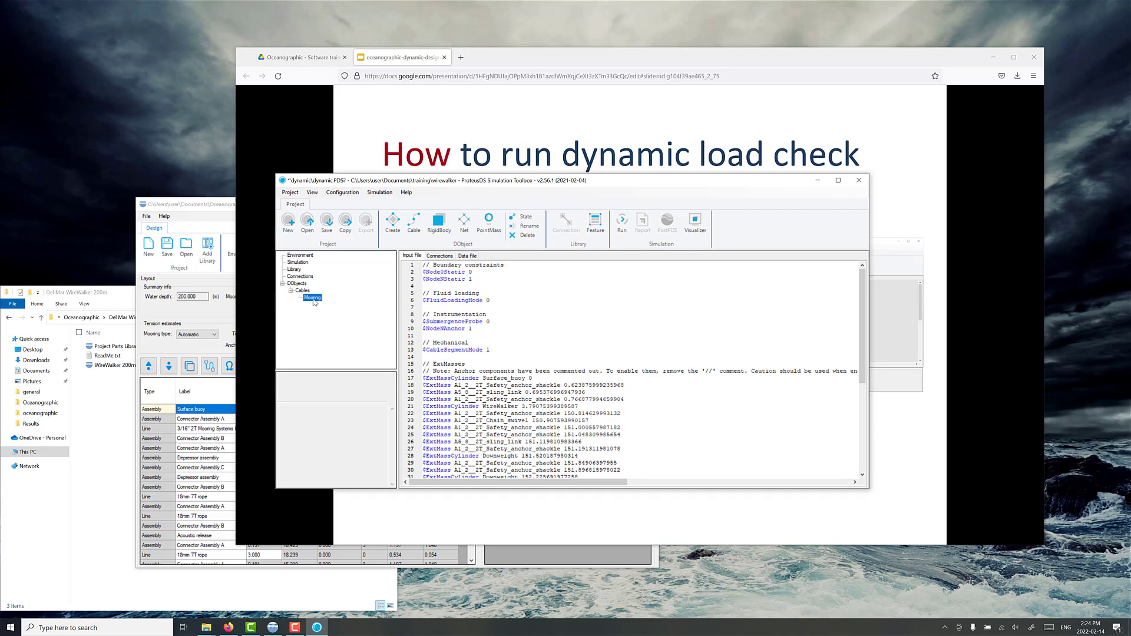
Set the simulation's EndTime to 200 and its IntervalOutput to 0.1 in the Simulation input file.
{"action": "left_click", "coordinate": [297, 262]}
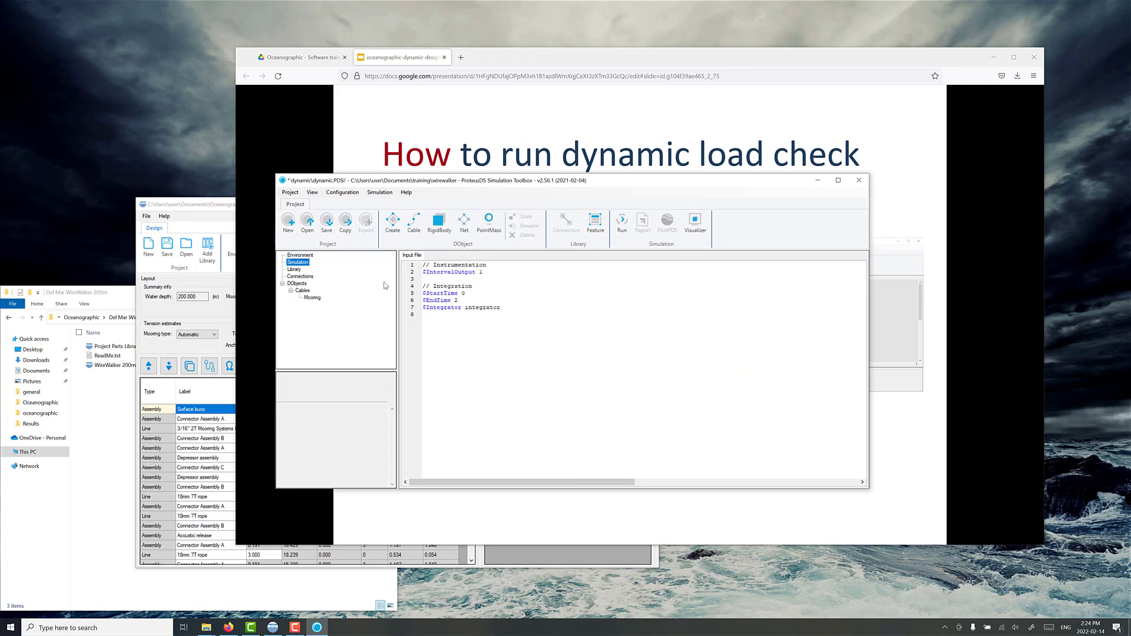
{"action": "left_click", "coordinate": [463, 301]}
{"action": "key", "text": "BackSpace"}
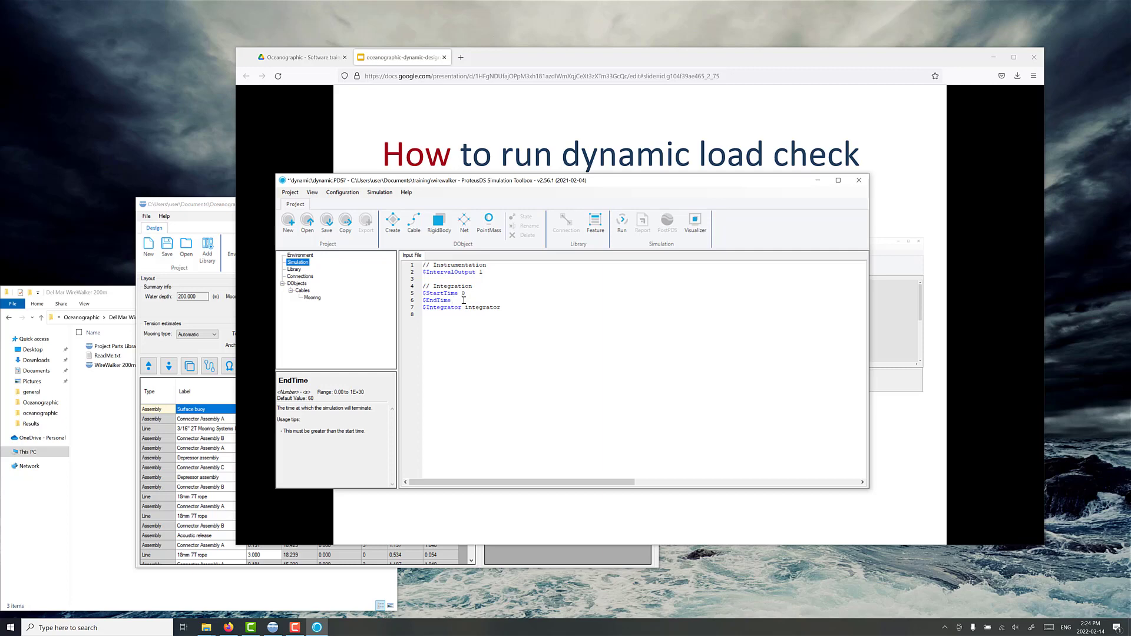
{"action": "type", "text": "200"}
{"action": "left_click", "coordinate": [479, 272]}
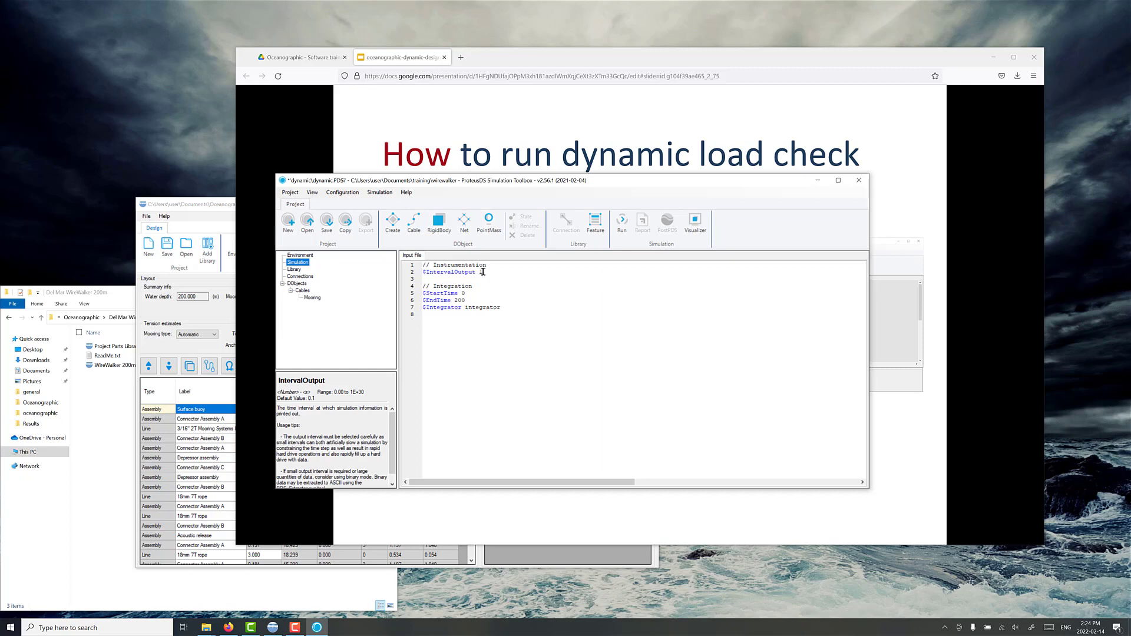
{"action": "type", "text": "0."}
Set WaveType to 8 (JONSWAP) in the Environment input file and resolve its follower properties.
{"action": "left_click", "coordinate": [310, 257]}
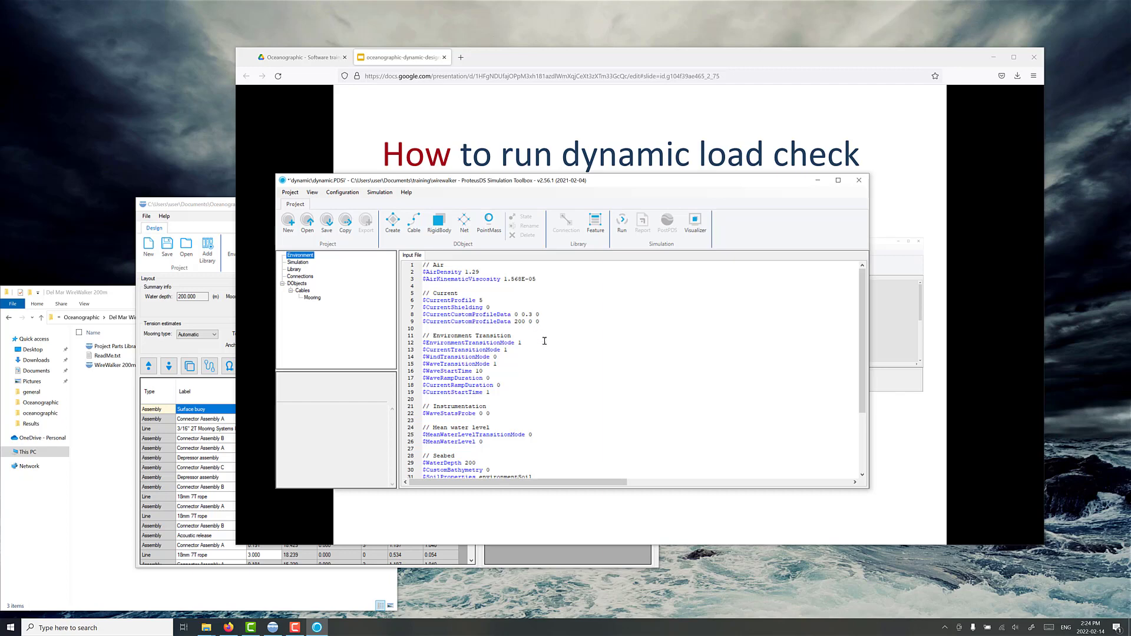
{"action": "scroll", "coordinate": [543, 367], "scroll_direction": "down", "scroll_amount": 4}
{"action": "left_click", "coordinate": [480, 448]}
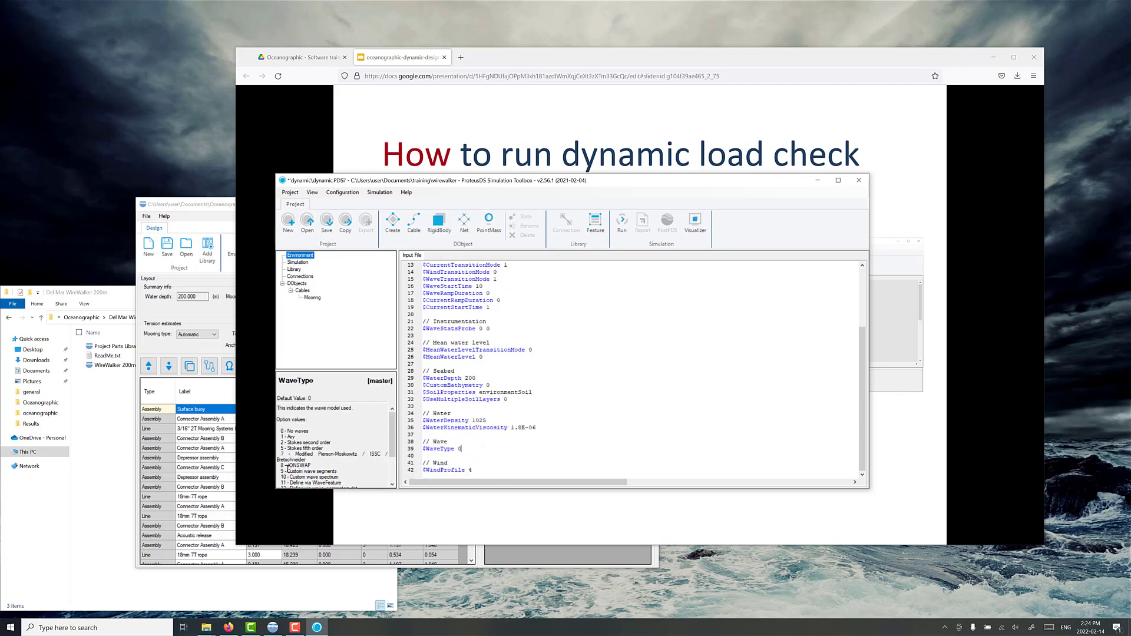
{"action": "double_click", "coordinate": [459, 449]}
{"action": "right_click", "coordinate": [459, 448]}
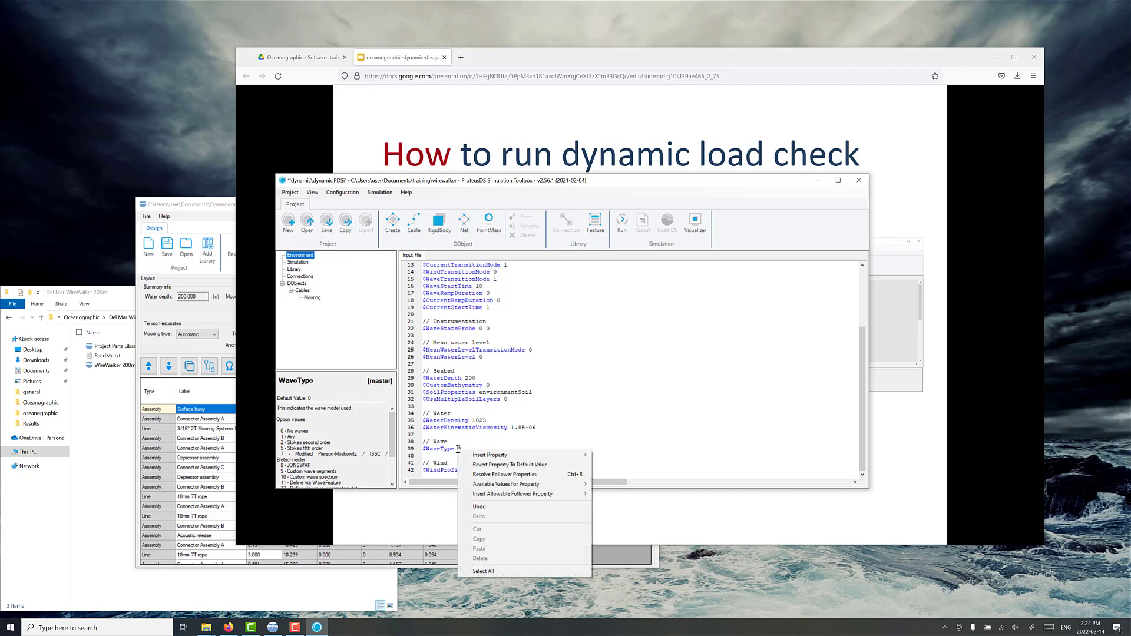
{"action": "left_click", "coordinate": [484, 474]}
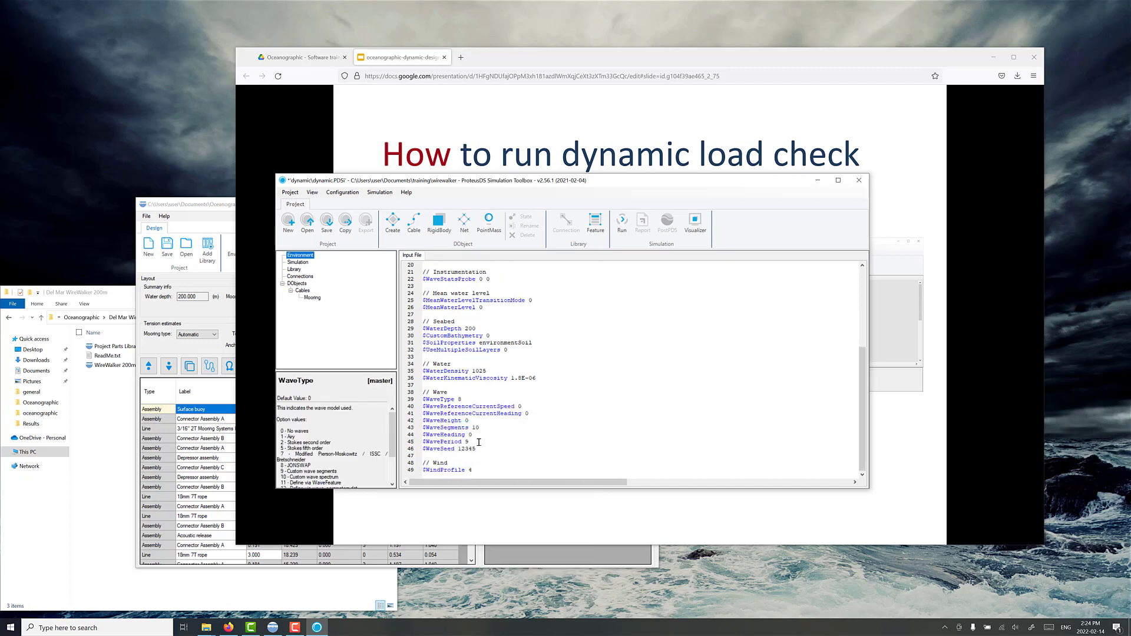
Set WaveHeight to 5 and WaveSegments to 75 for the JONSWAP spectrum.
{"action": "left_click", "coordinate": [487, 421]}
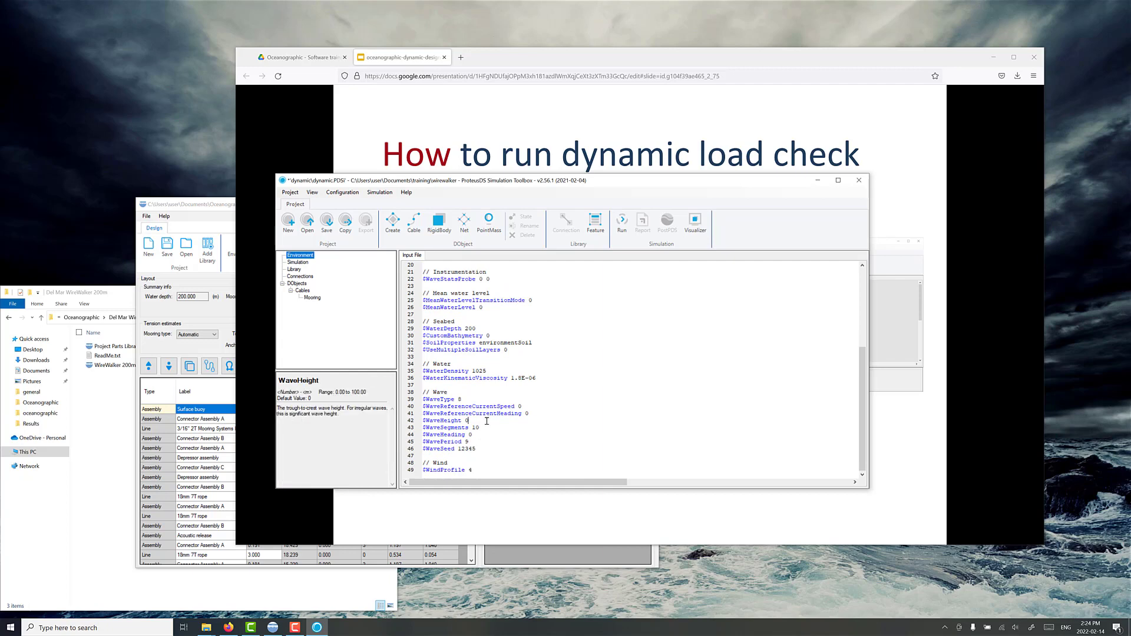
{"action": "key", "text": "BackSpace"}
{"action": "type", "text": "5"}
{"action": "double_click", "coordinate": [476, 428]}
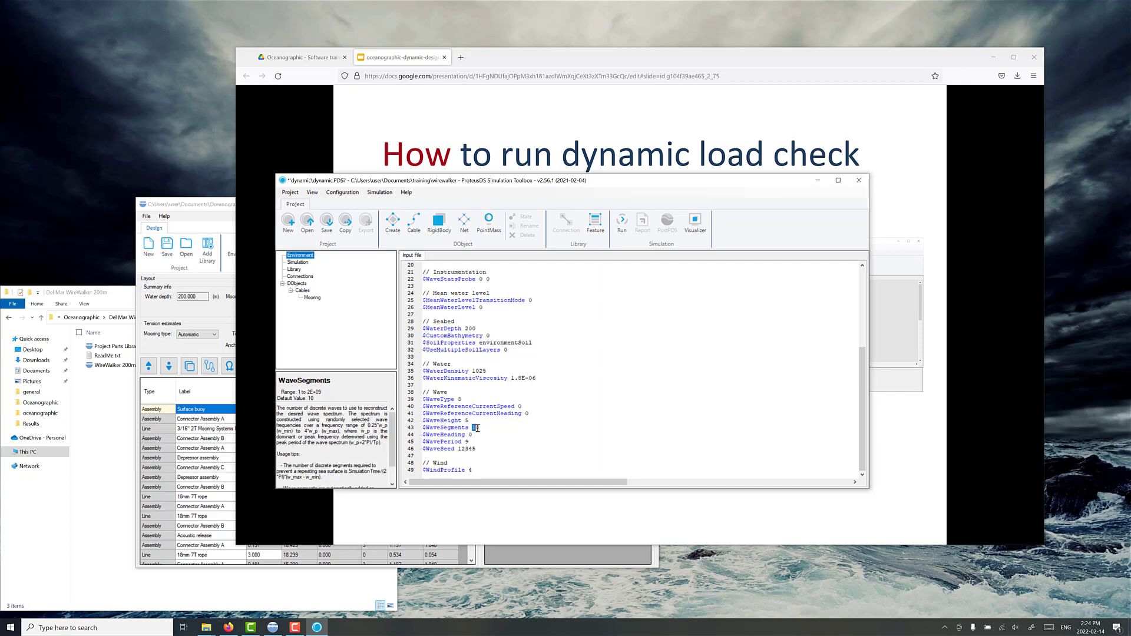
{"action": "type", "text": "75"}
Run the dynamic simulation, saving the project as part of starting it.
{"action": "left_click", "coordinate": [621, 231]}
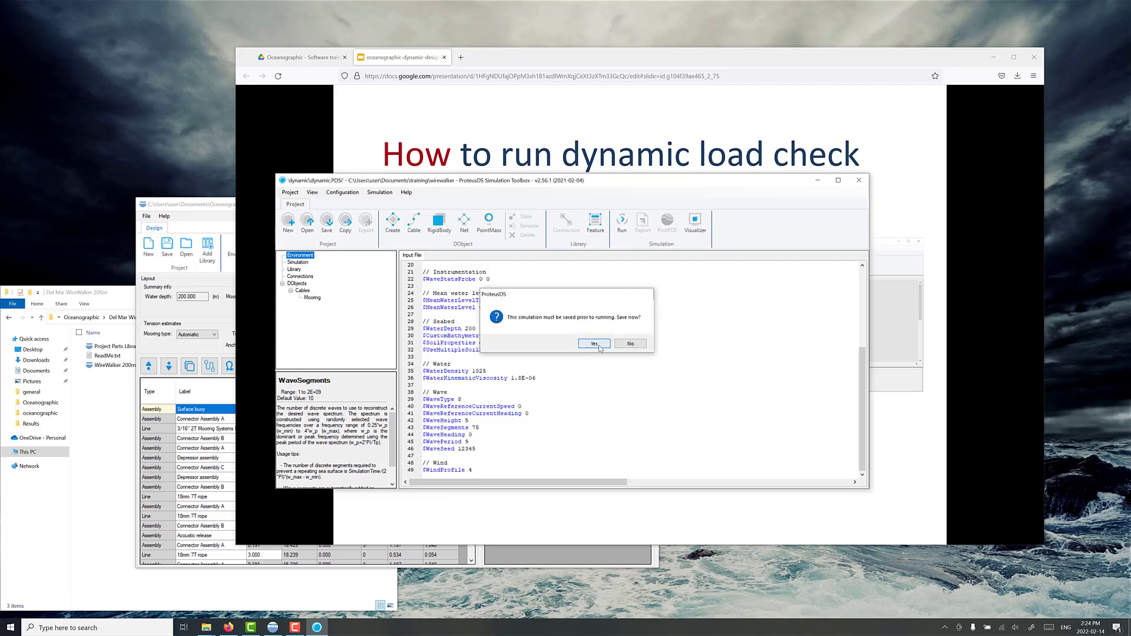
{"action": "left_click", "coordinate": [594, 344]}
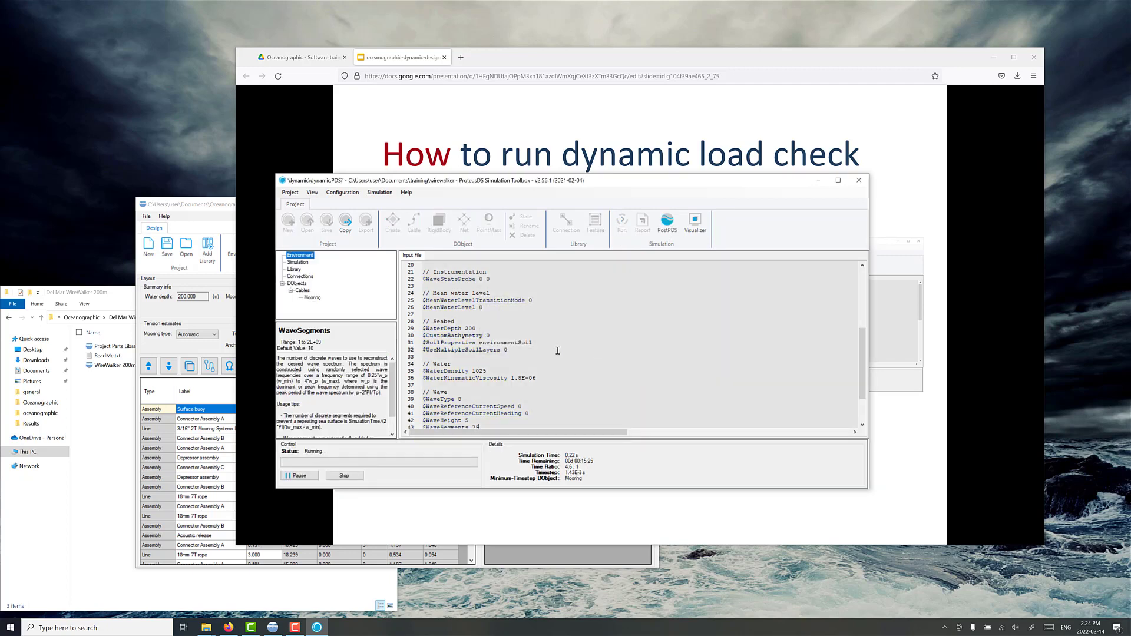
Move the running simulation's window aside, switch to the presentation in Firefox, and advance to the slide on sea state realizations.
{"action": "left_click_drag", "start_coordinate": [472, 186], "coordinate": [279, 299]}
{"action": "left_click", "coordinate": [645, 64]}
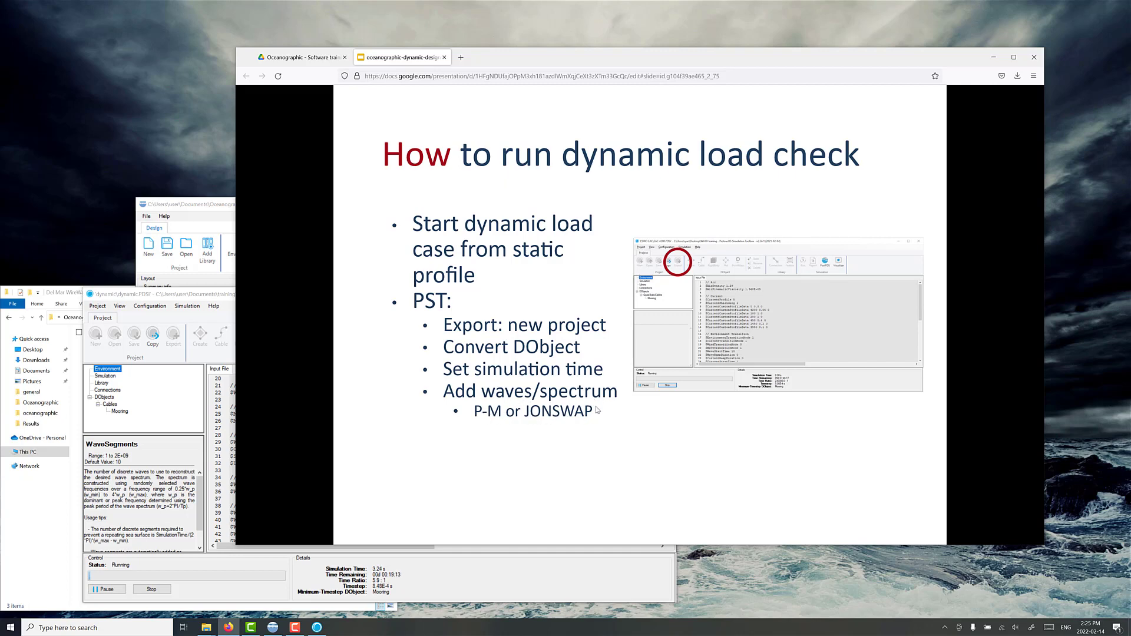
{"action": "key", "text": "Right"}
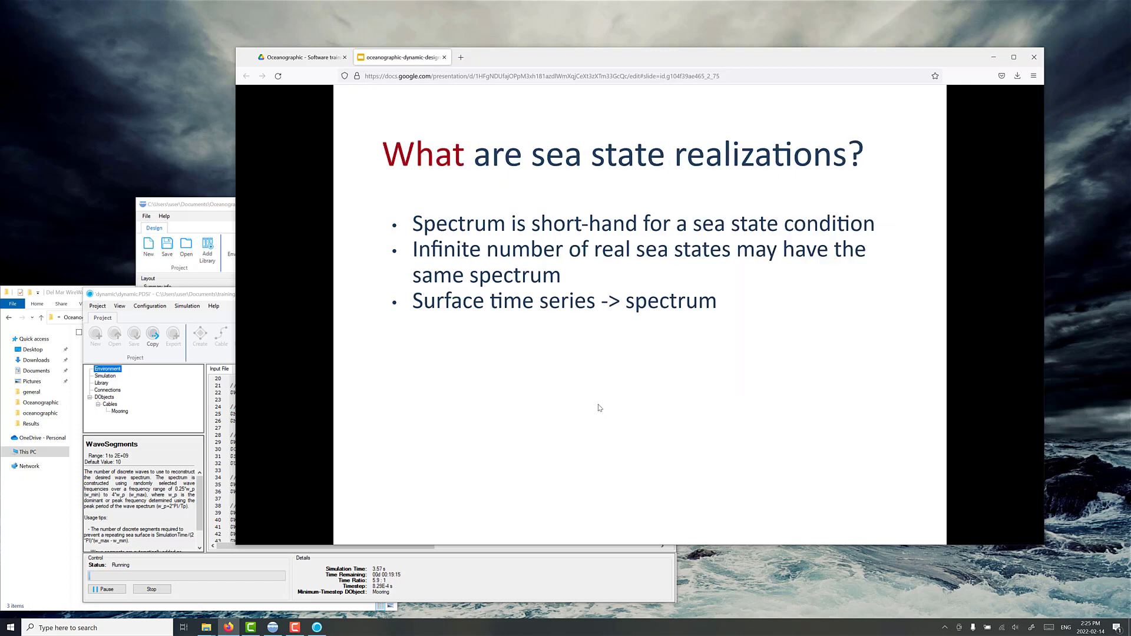